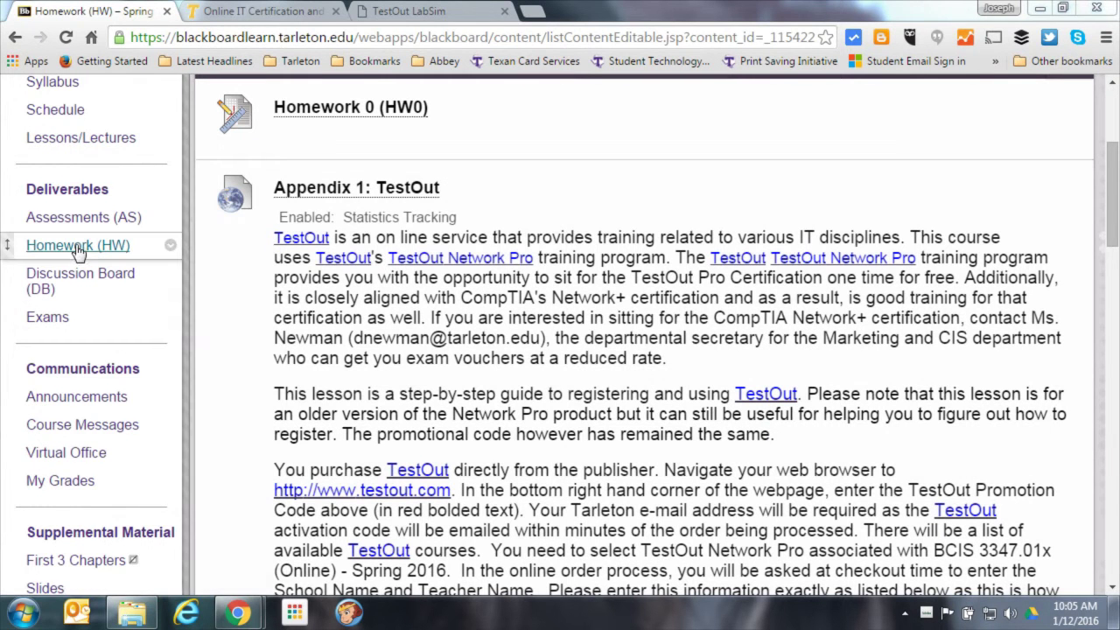
Step: Open the Homework (HW) page of the course and go to the Appendix 1: TestOut section
click(76, 245)
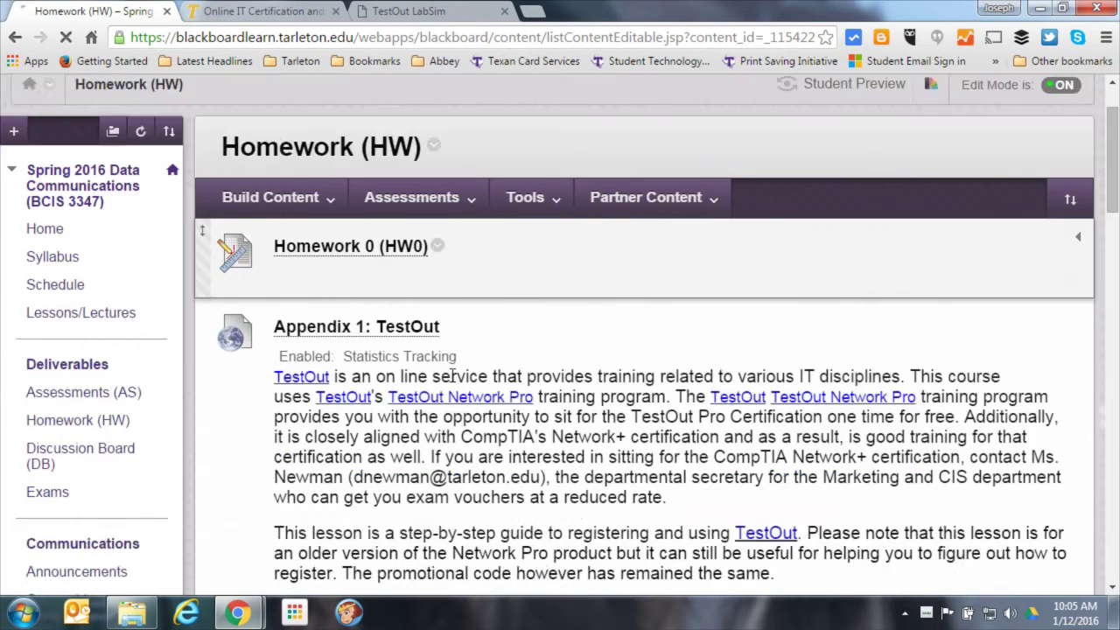
scroll(453, 375, down, 2)
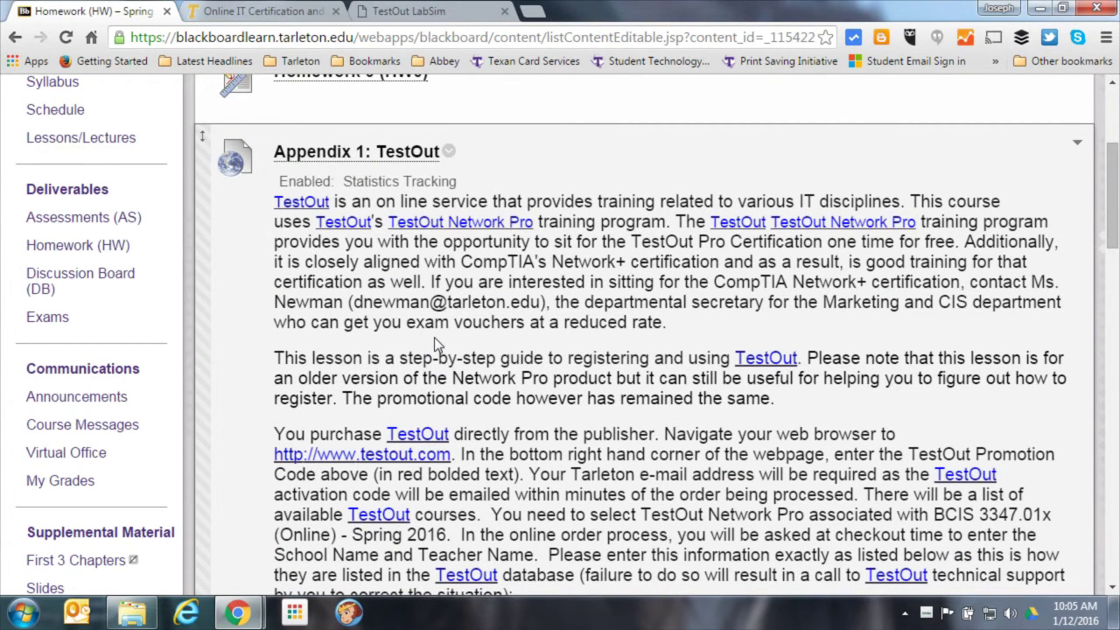
scroll(434, 337, down, 4)
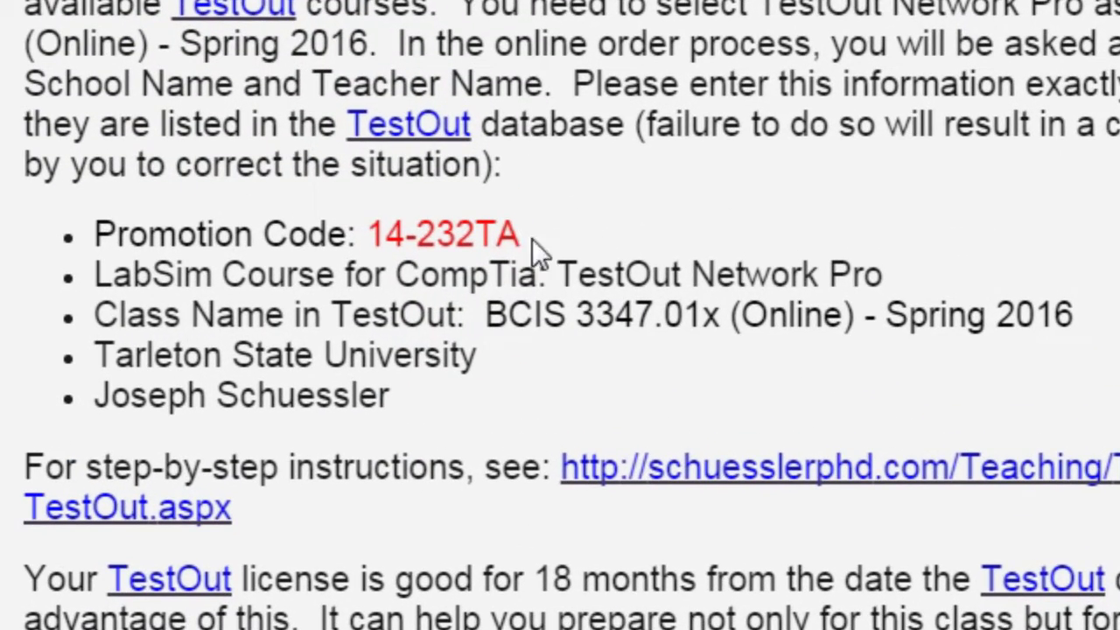
Step: Examine the TestOut registration details in Appendix 1: promotion code, LabSim course, class name, school and teacher
drag(396, 400, 42, 245)
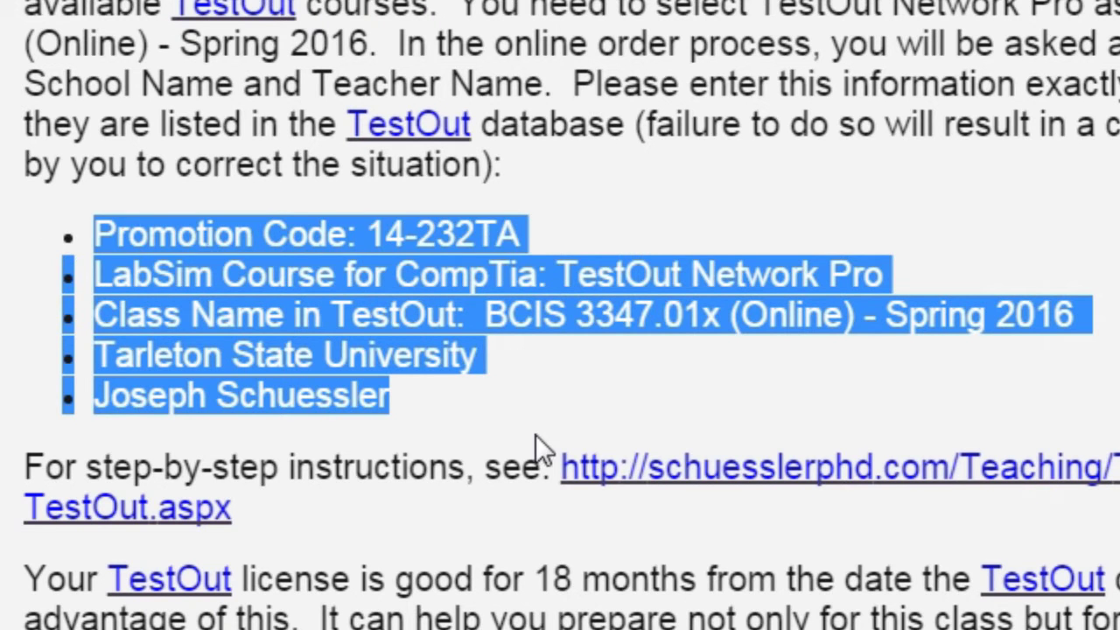
click(430, 277)
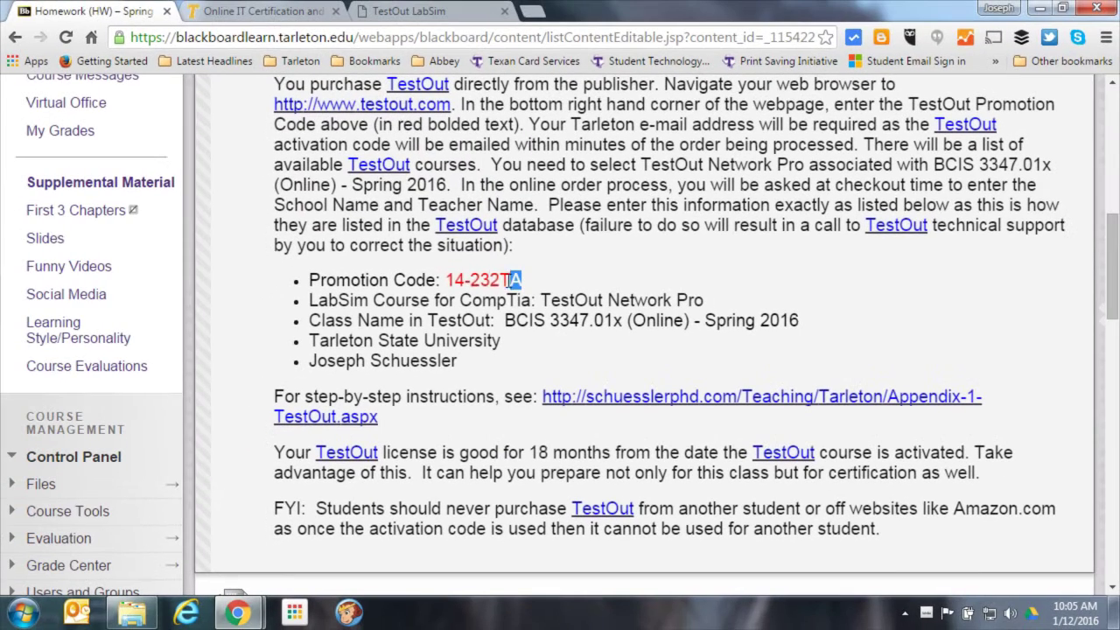
drag(521, 259, 411, 259)
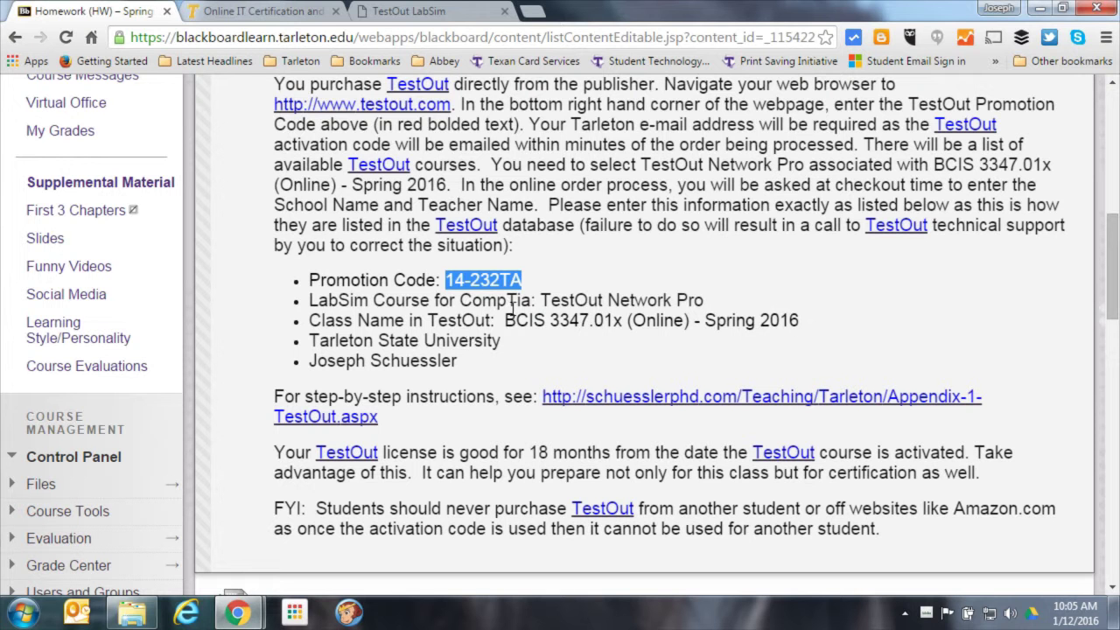
drag(706, 302, 542, 300)
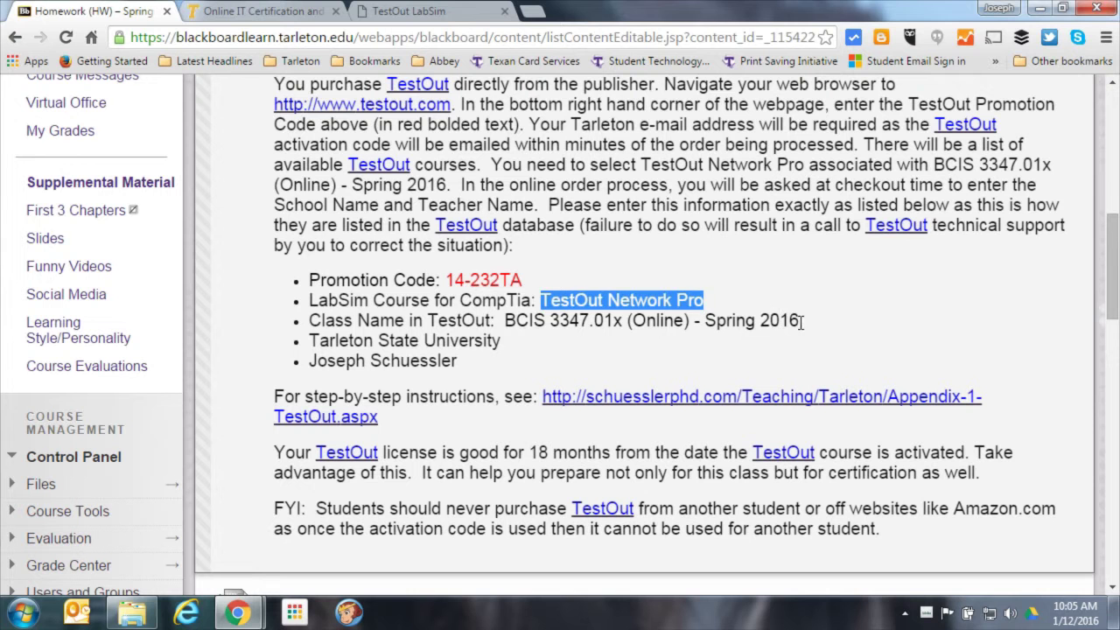
drag(800, 322, 509, 321)
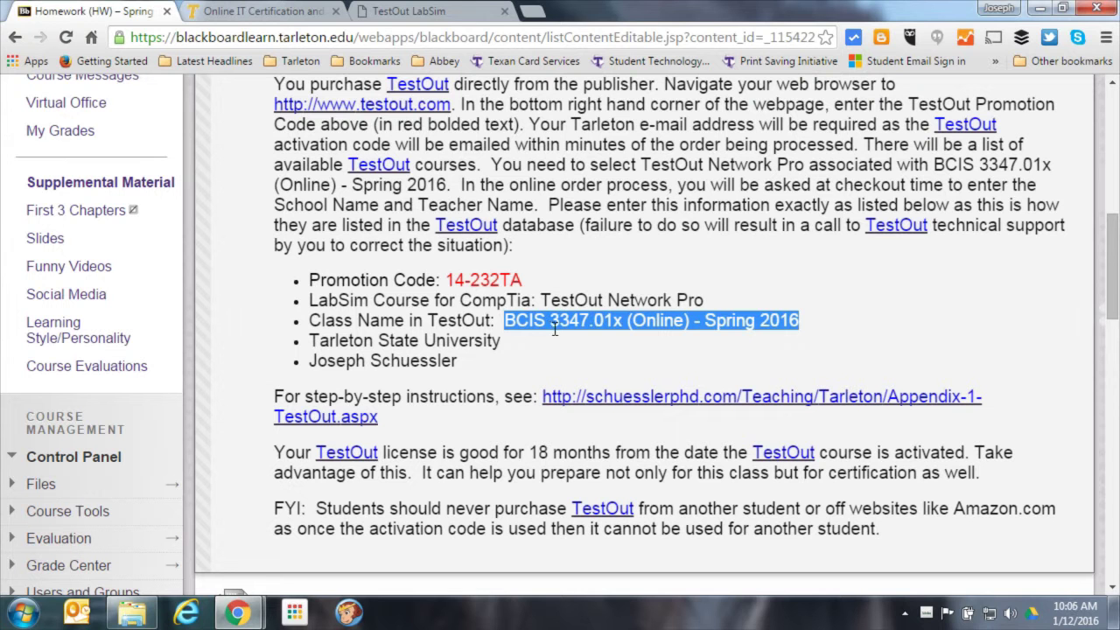
click(603, 323)
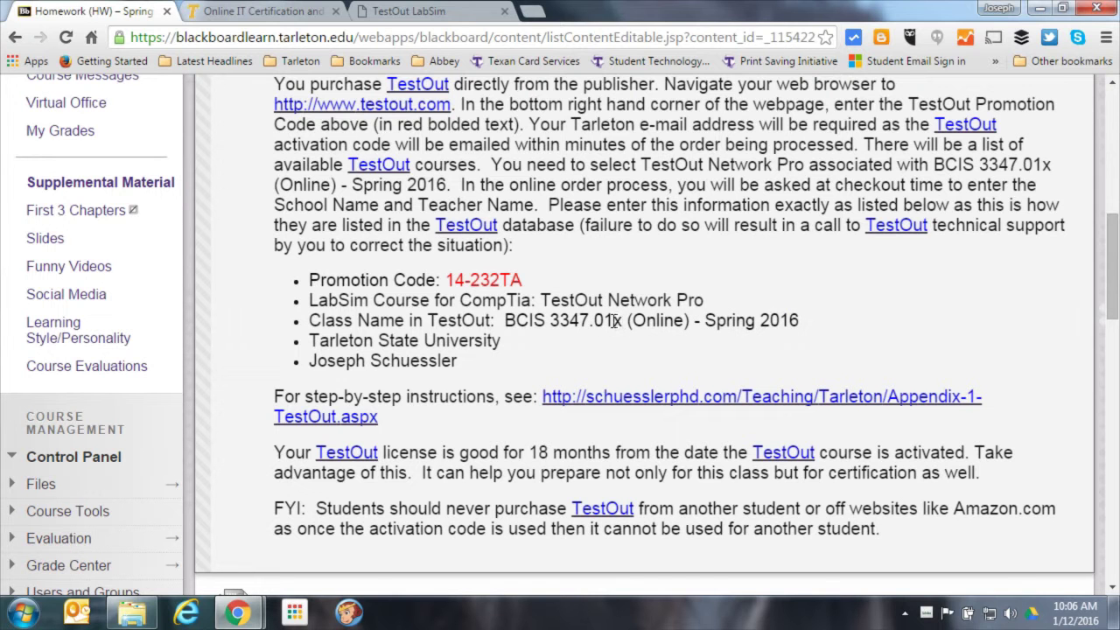
drag(615, 321, 604, 321)
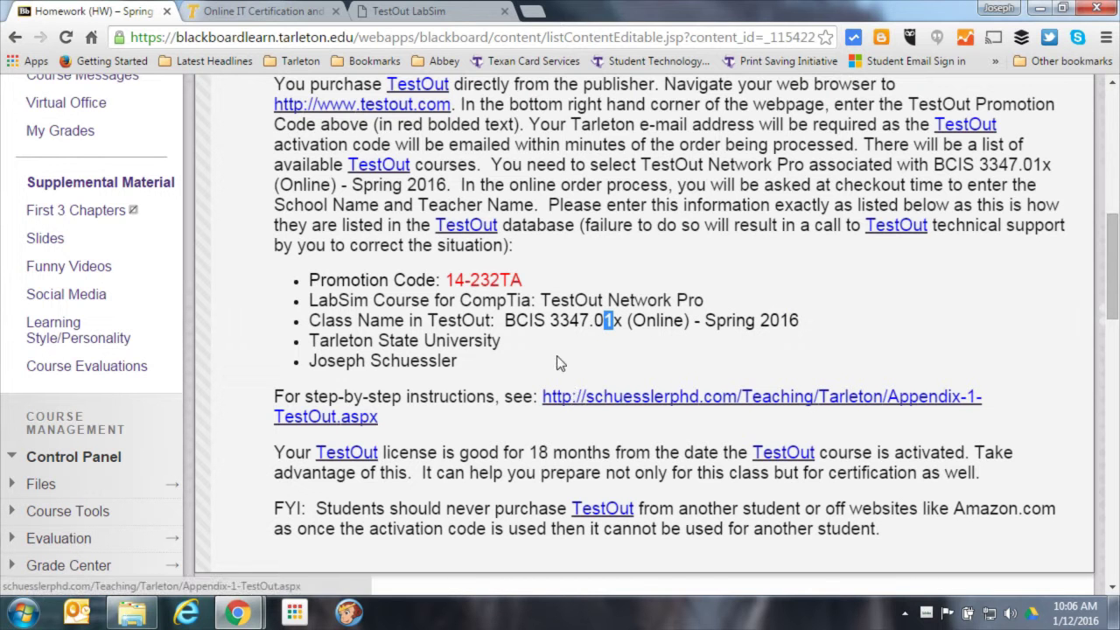
drag(502, 343, 310, 342)
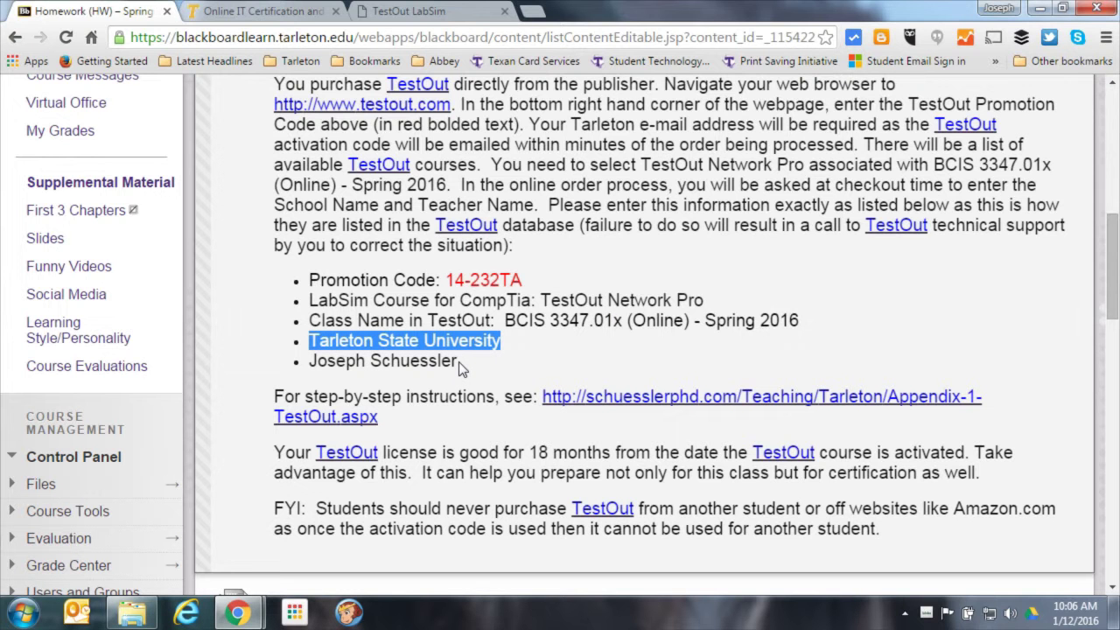
drag(459, 361, 313, 365)
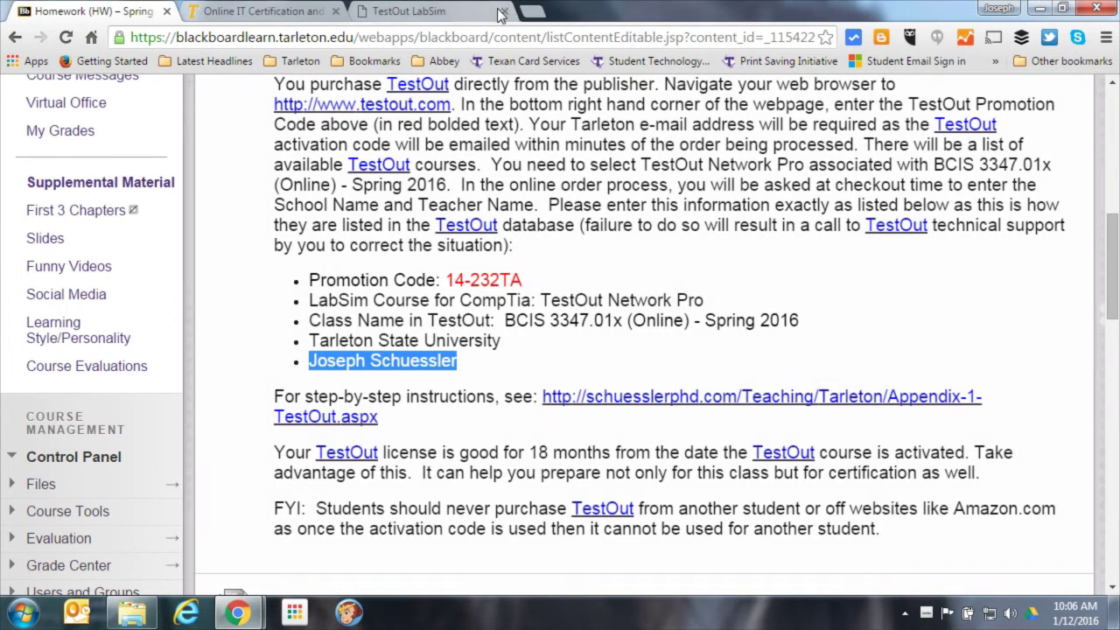
click(499, 12)
click(502, 11)
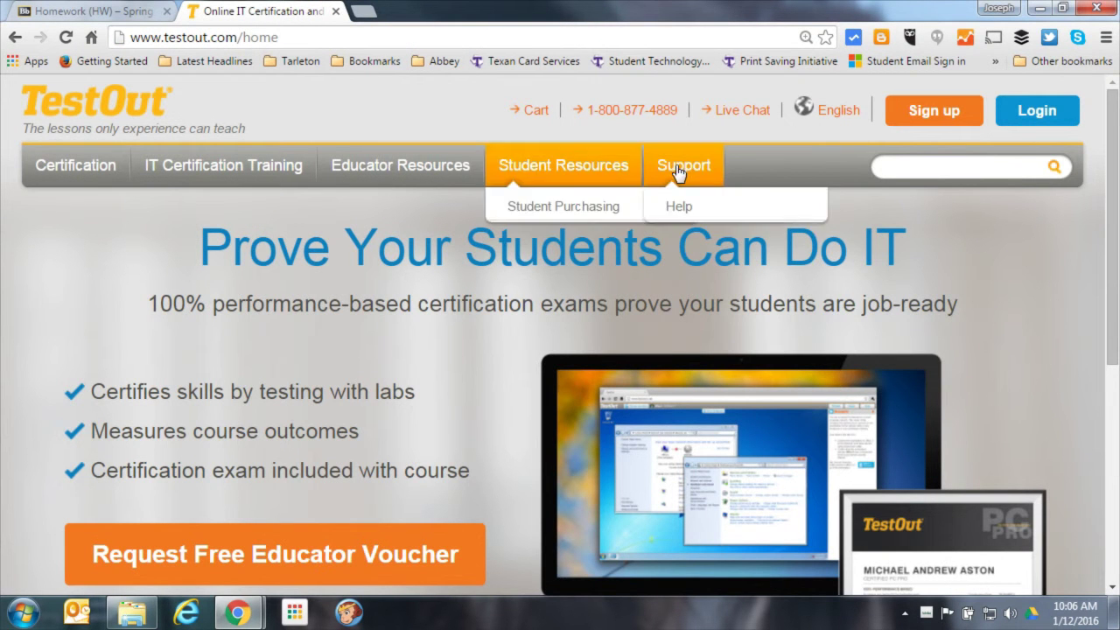
click(111, 12)
drag(523, 279, 446, 279)
right_click(462, 279)
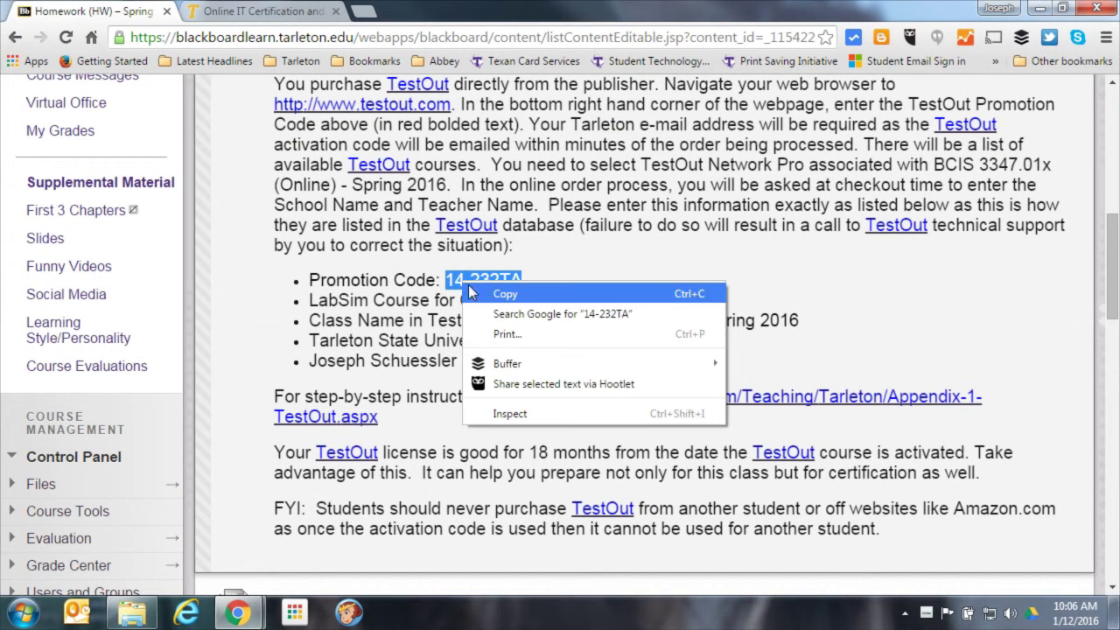
click(485, 296)
Step: On the TestOut home page, paste the copied promotion code into the LabSim course purchase section and submit it
click(272, 19)
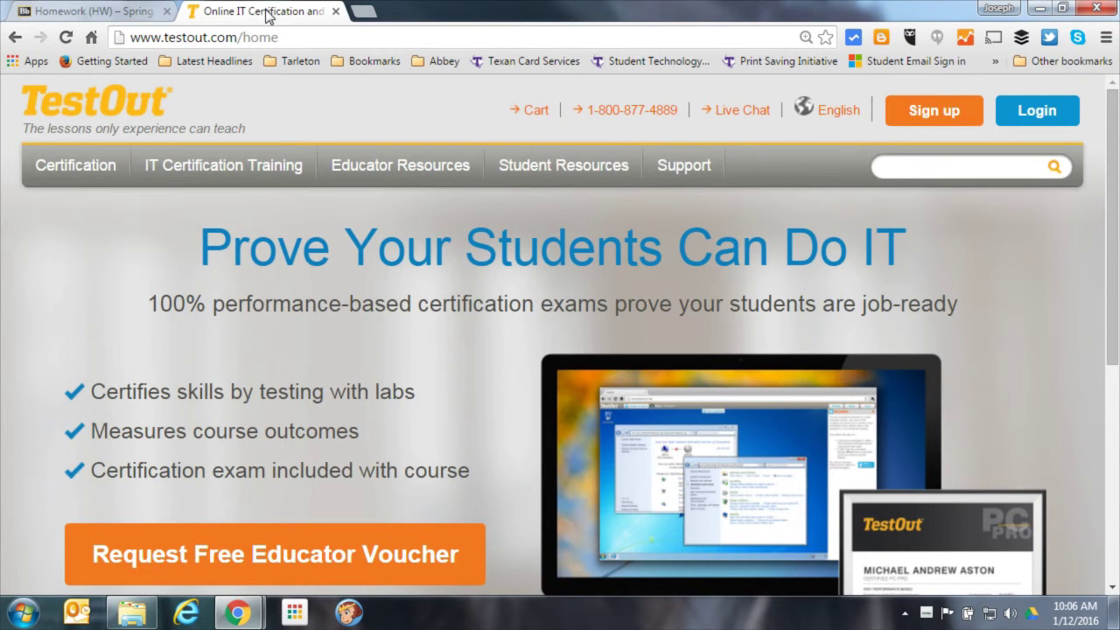
scroll(555, 440, down, 5)
click(1002, 453)
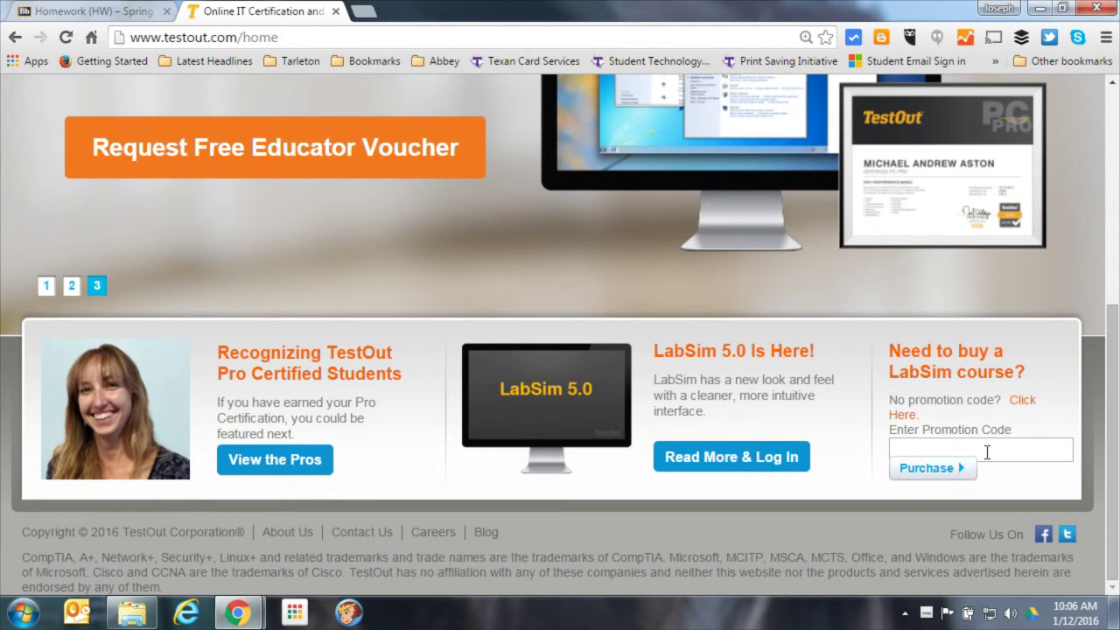
right_click(987, 458)
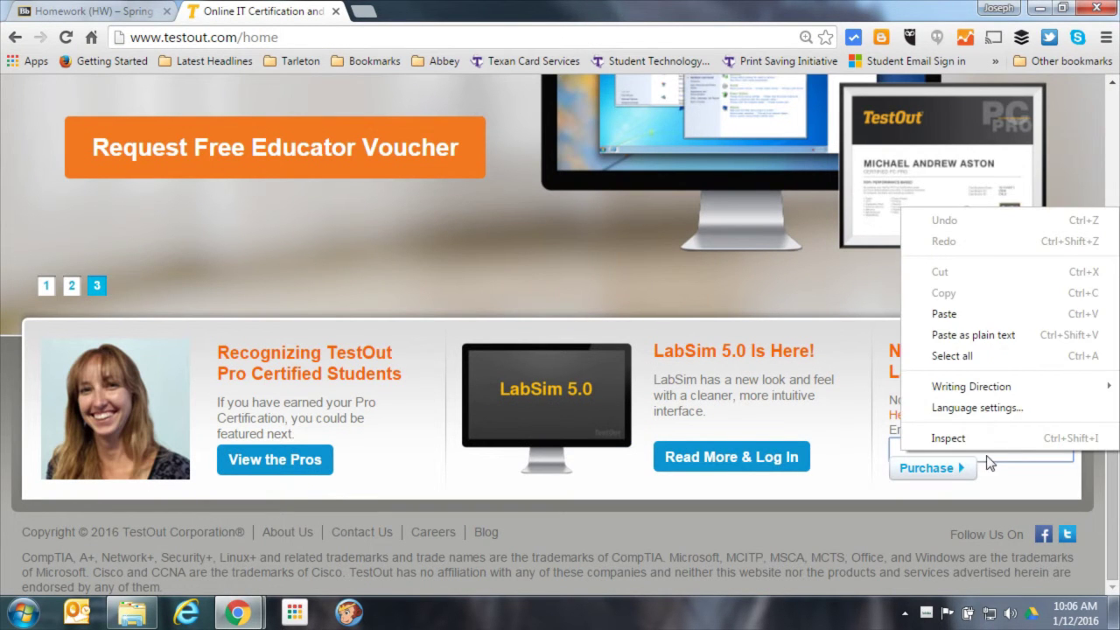
click(943, 315)
click(932, 471)
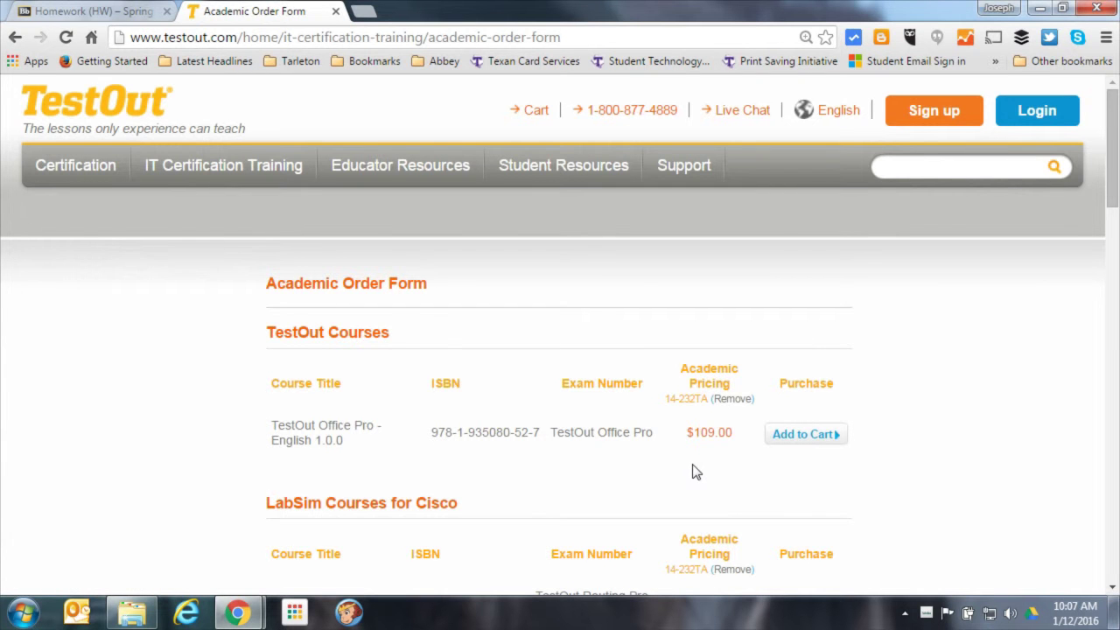
Step: Add TestOut Network Pro from the LabSim Courses for CompTIA to the shopping cart
scroll(661, 479, down, 5)
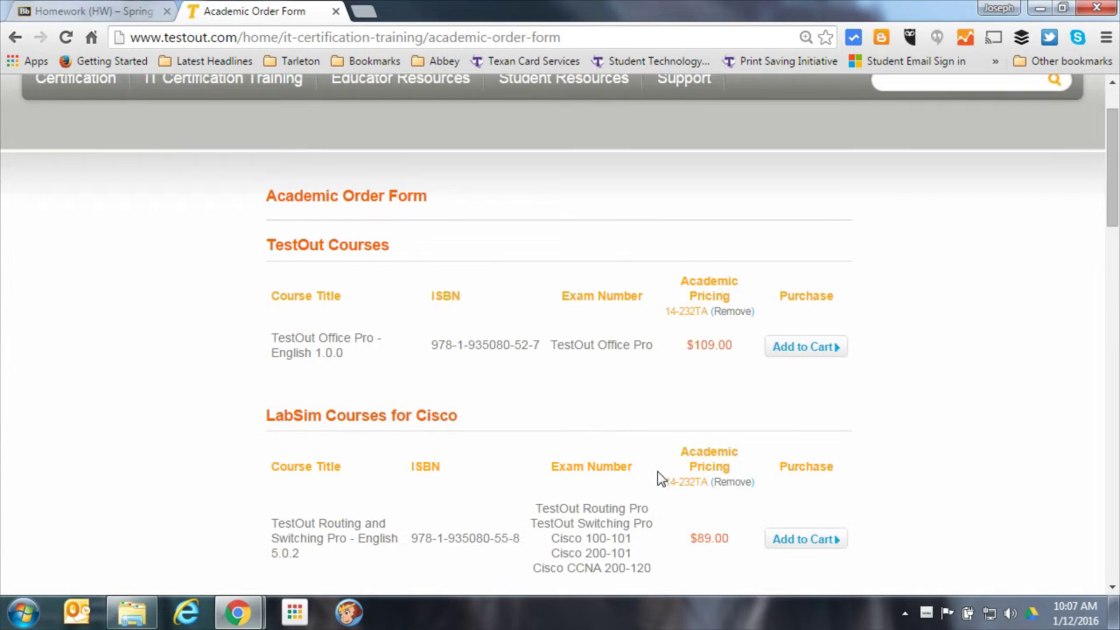
scroll(661, 479, down, 1)
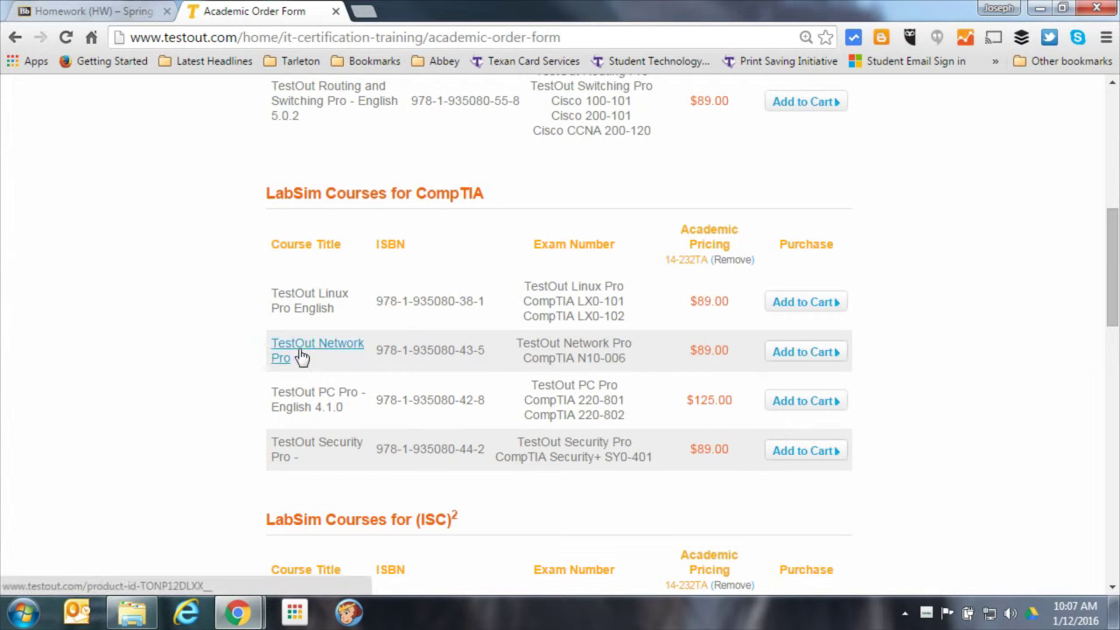
click(825, 361)
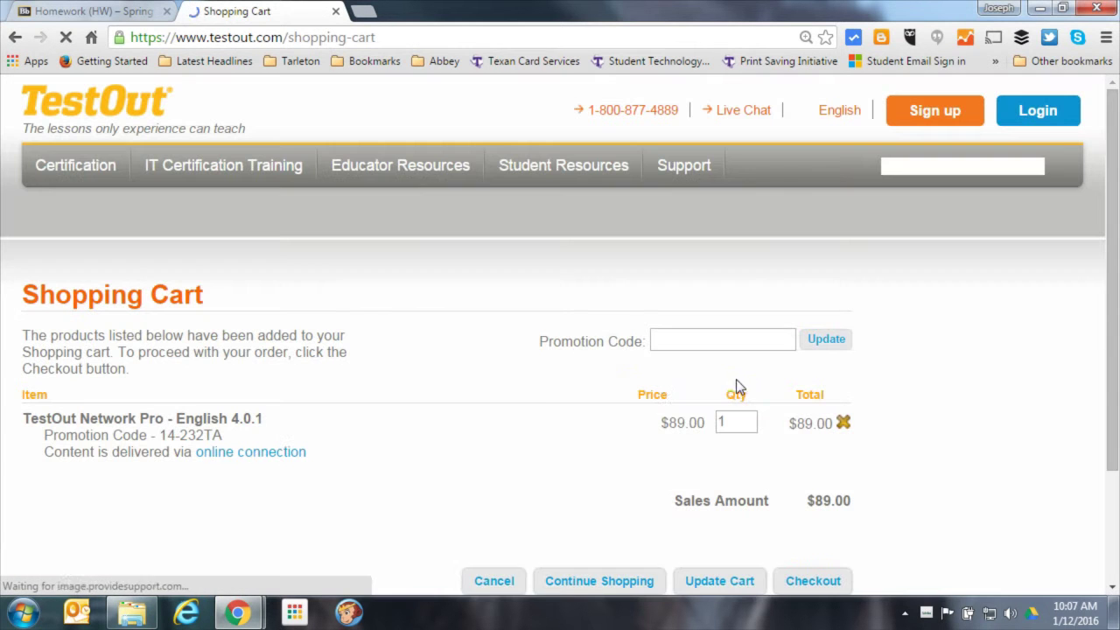
Step: Proceed to checkout from the shopping cart and go to the Academic Pricing Confirmation section
scroll(625, 443, down, 3)
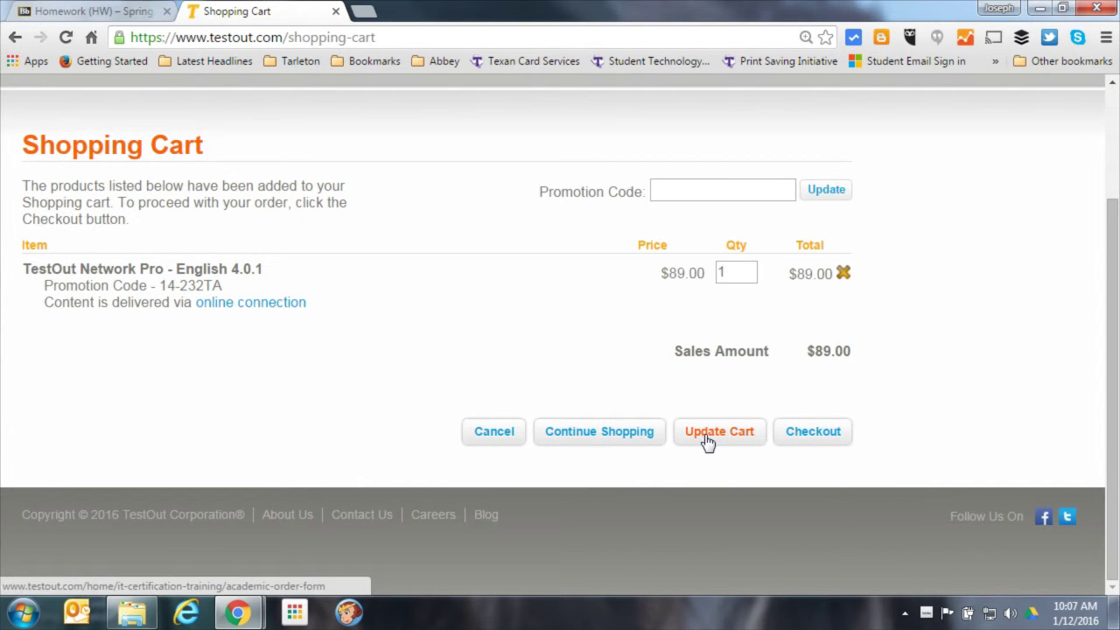
click(814, 439)
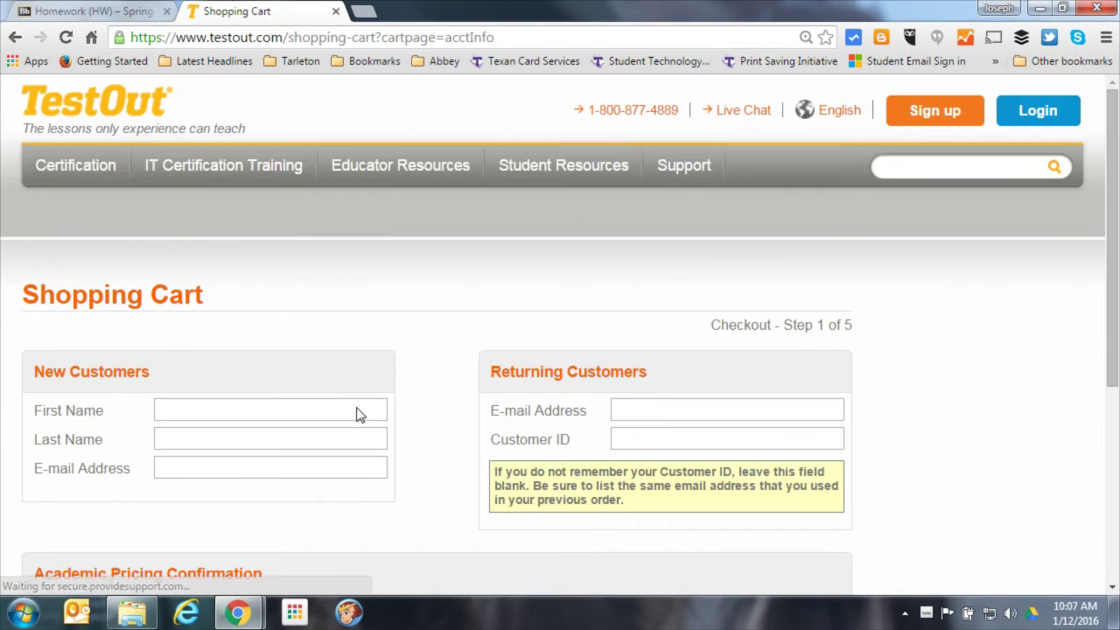
scroll(364, 405, down, 2)
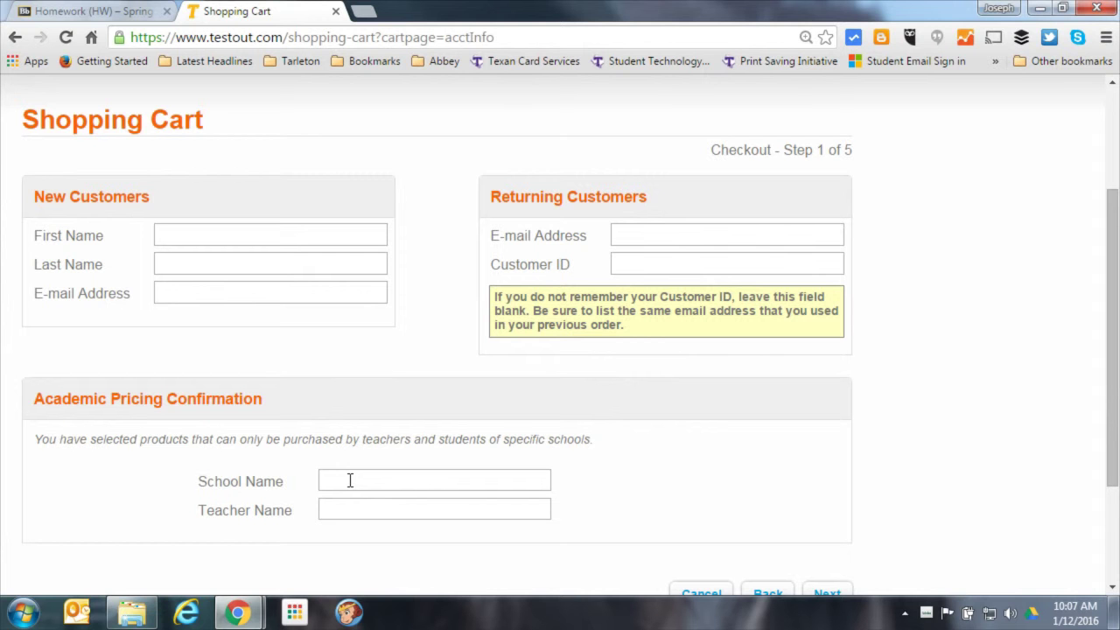
Step: Look up the school name, Tarleton State University, on the homework page for the checkout form's School Name field
click(342, 487)
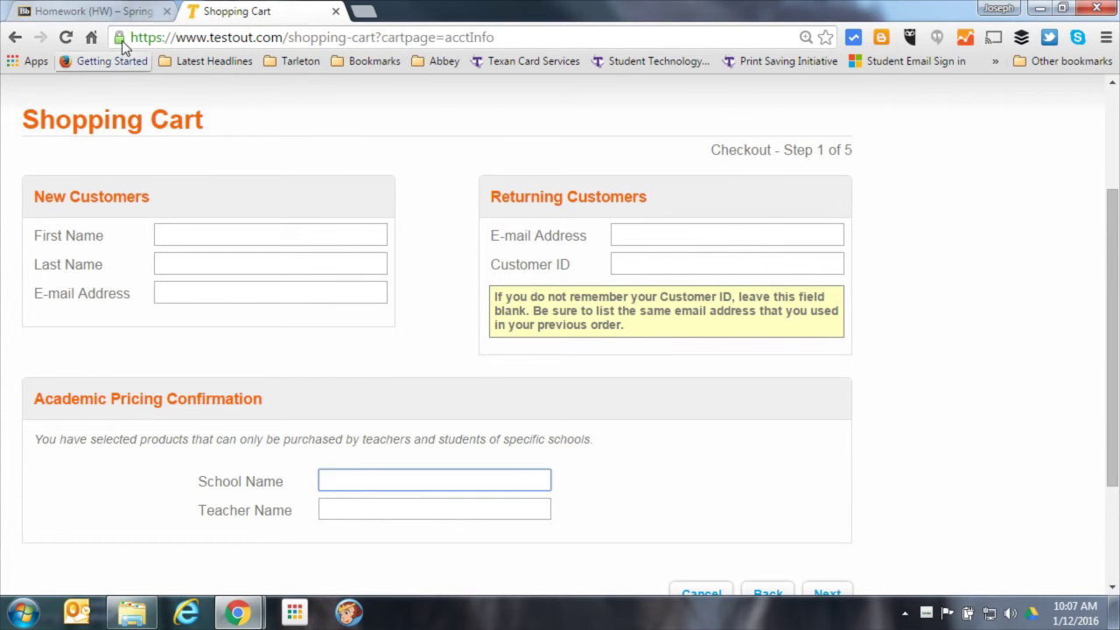
click(114, 13)
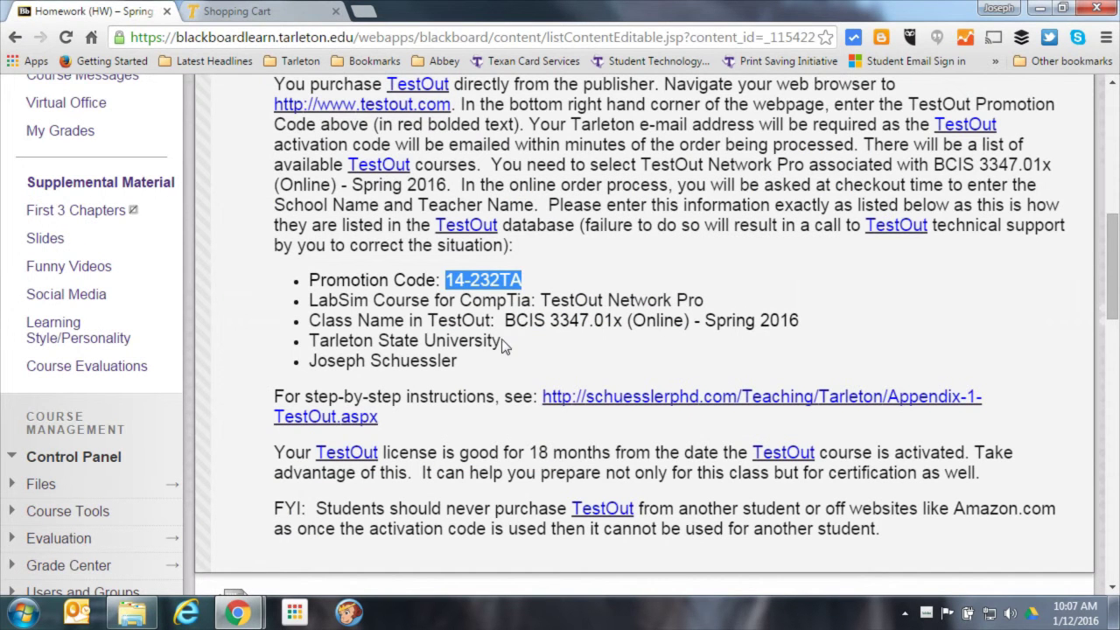
drag(506, 343, 306, 341)
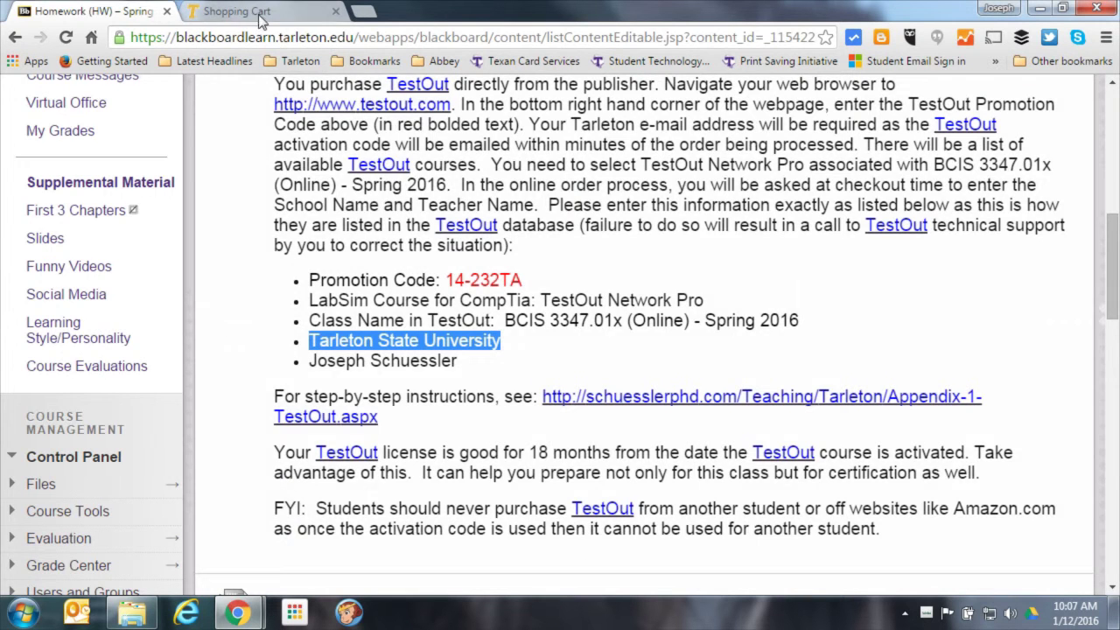
click(263, 18)
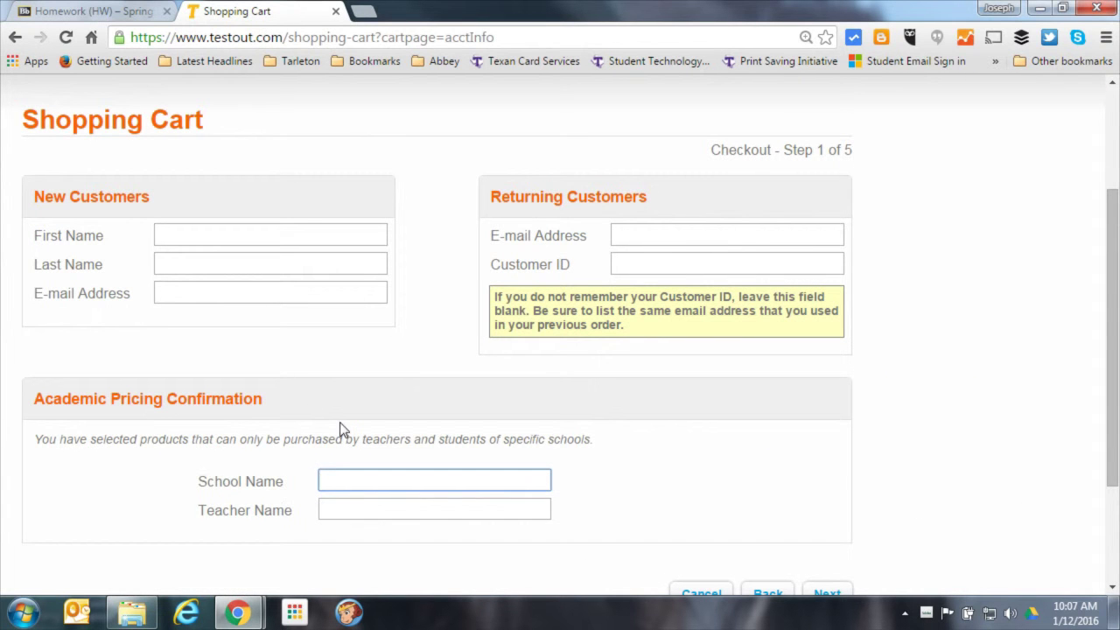
Step: Leave the checkout form and open the TestOut LabSim Create Account form
scroll(344, 431, down, 2)
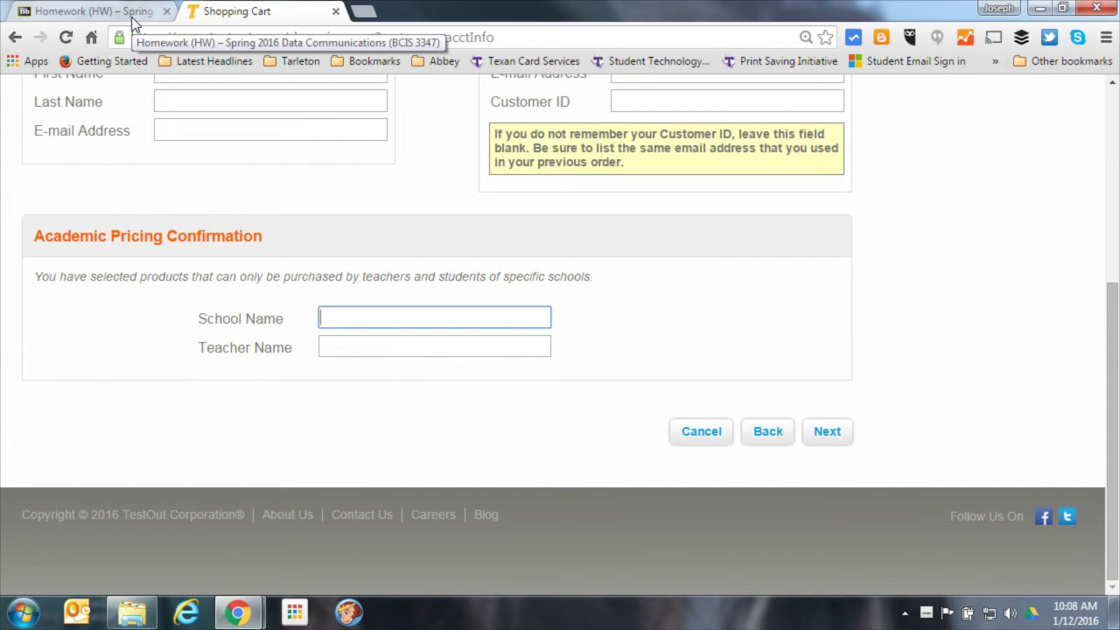
click(202, 194)
scroll(202, 194, up, 4)
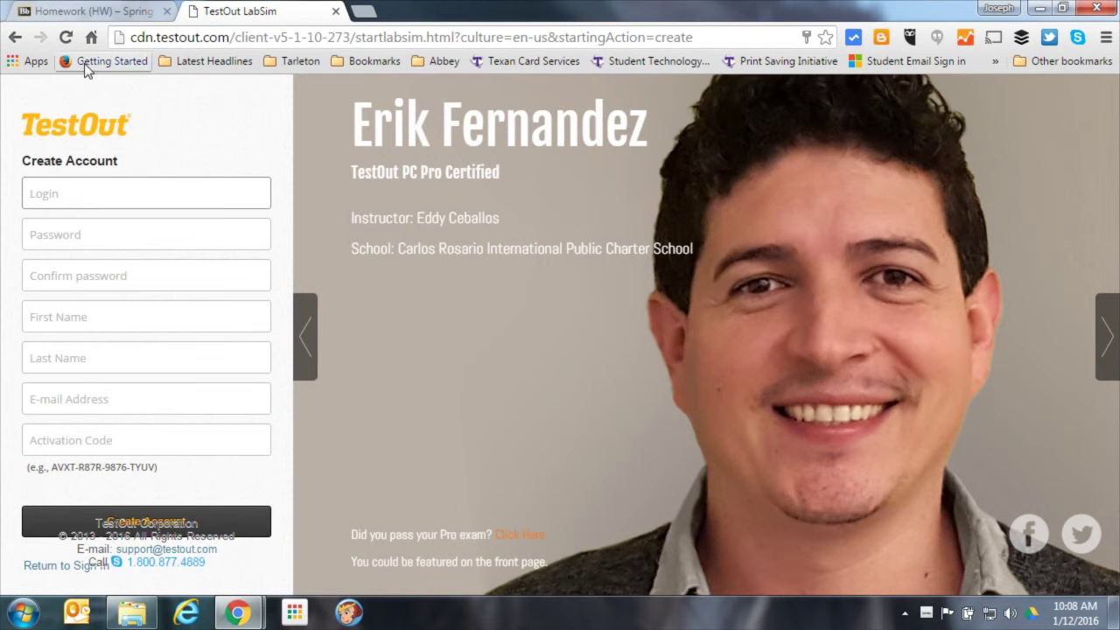
Step: Highlight the class name BCIS 3347.01x (Online) - Spring 2016 on the homework page and return to the Create Account form
click(103, 11)
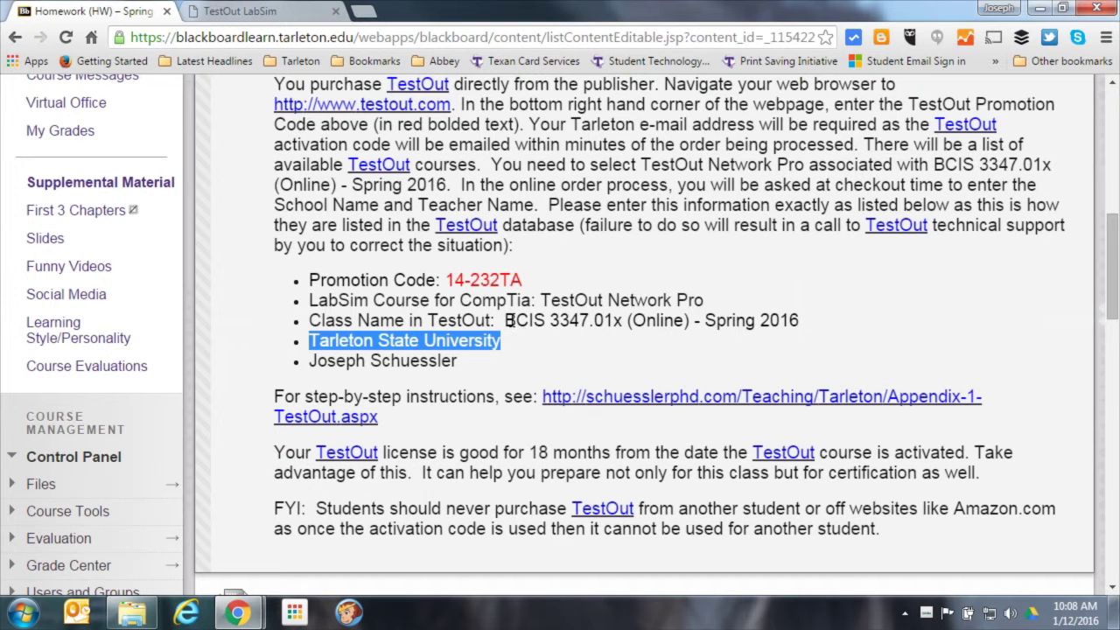
drag(506, 320, 835, 322)
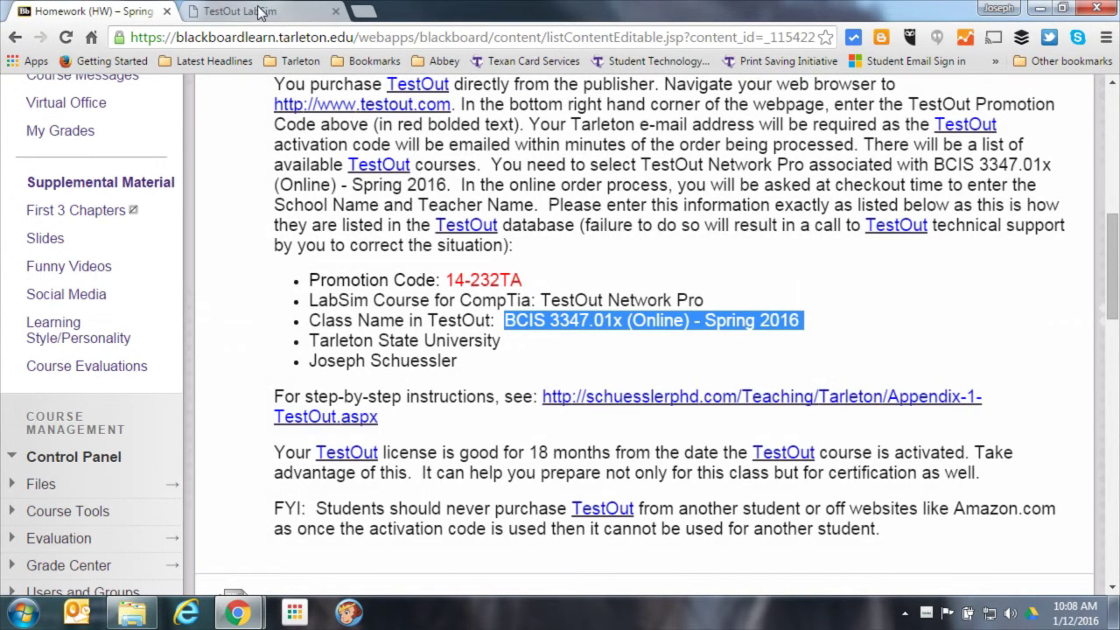
click(256, 11)
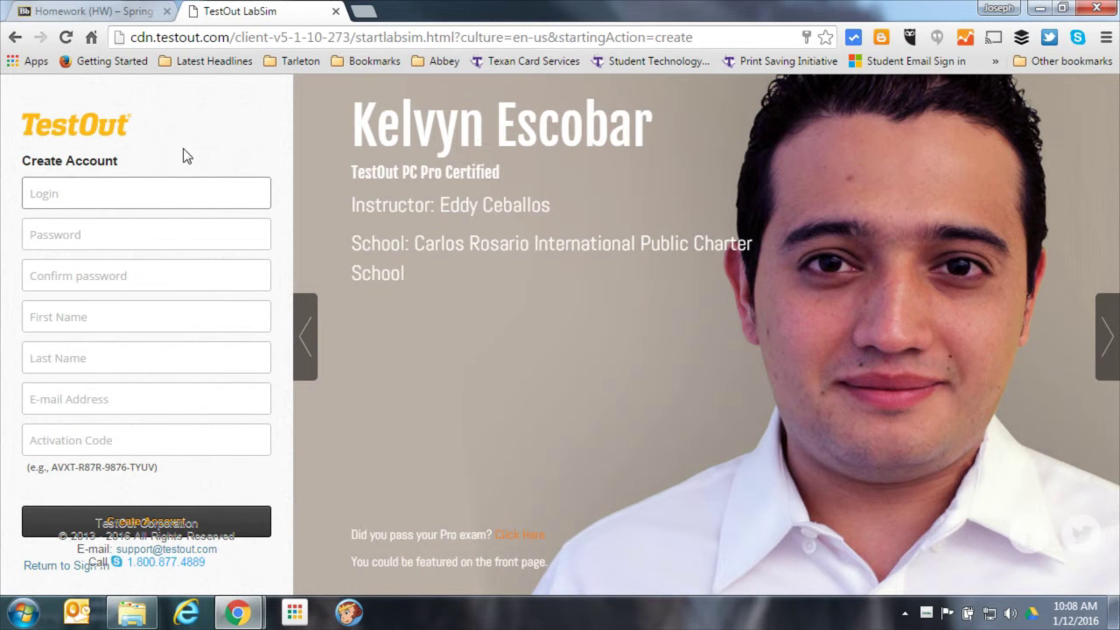
Step: Leave the Create Account form, open the TestOut LabSim sign-in page separately, and close the Shopping Cart page
click(16, 38)
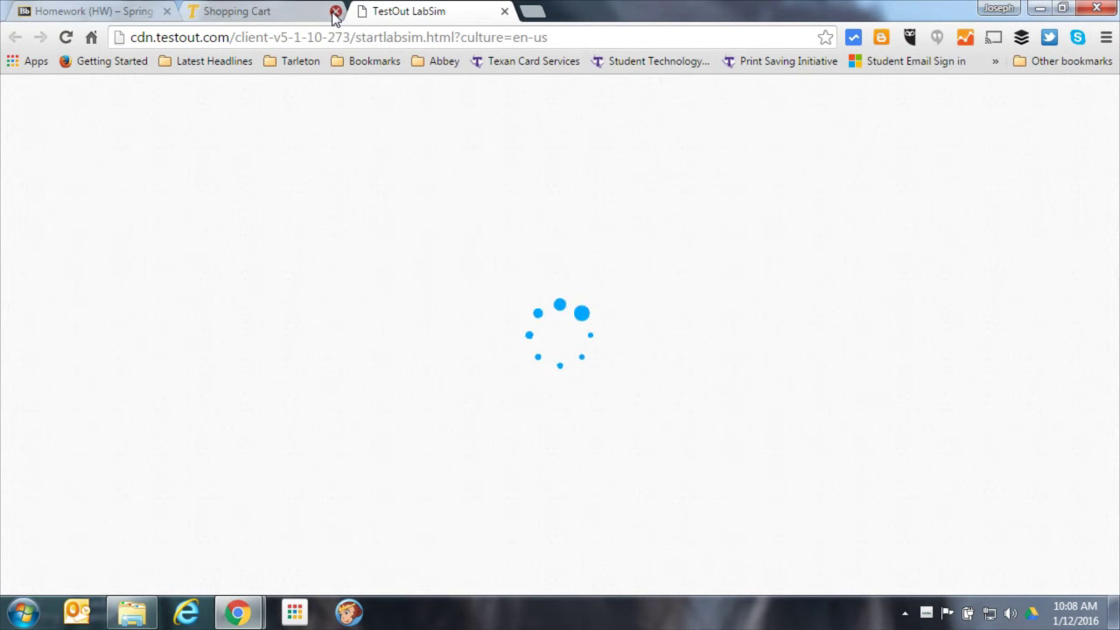
click(336, 11)
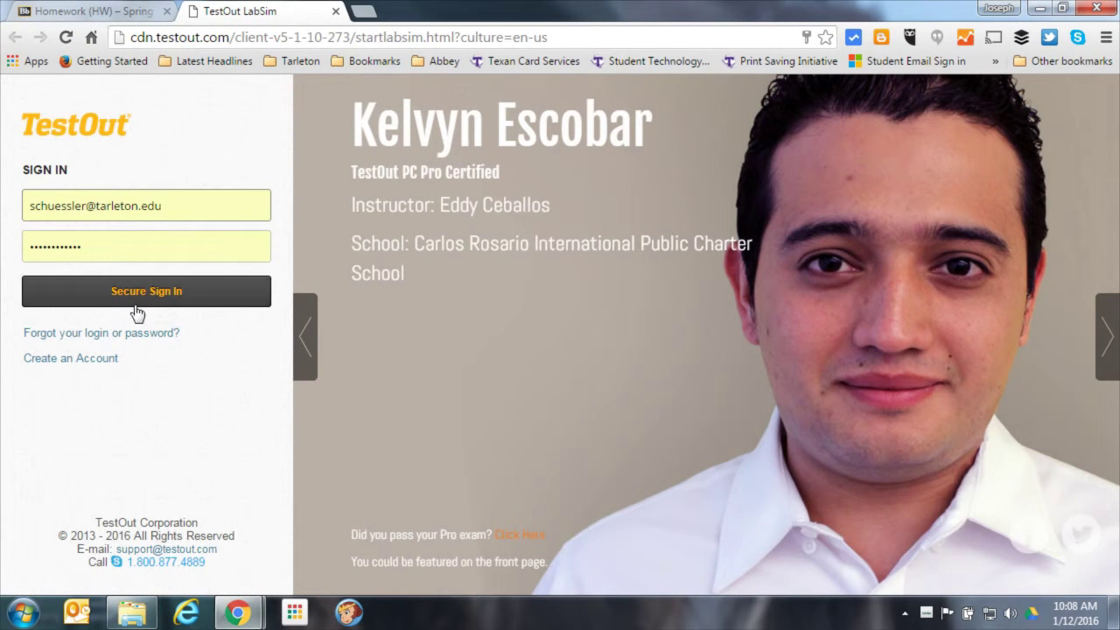
Step: Re-enter the account password and sign in to TestOut LabSim
click(140, 298)
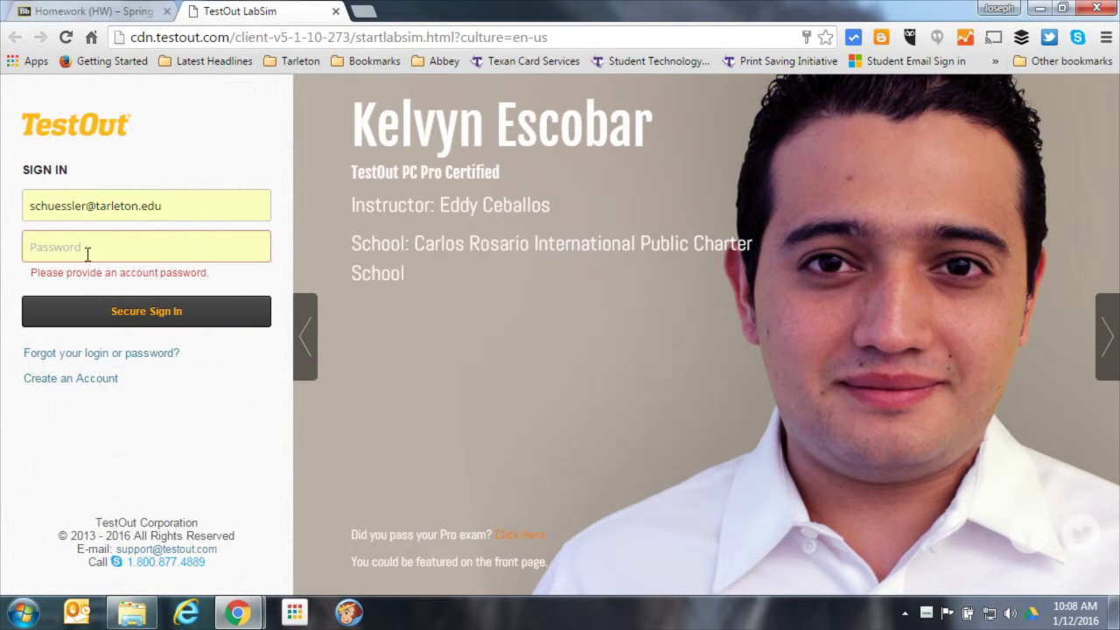
text(***)
key(BackSpace)
key(BackSpace)
key(BackSpace)
text(**)
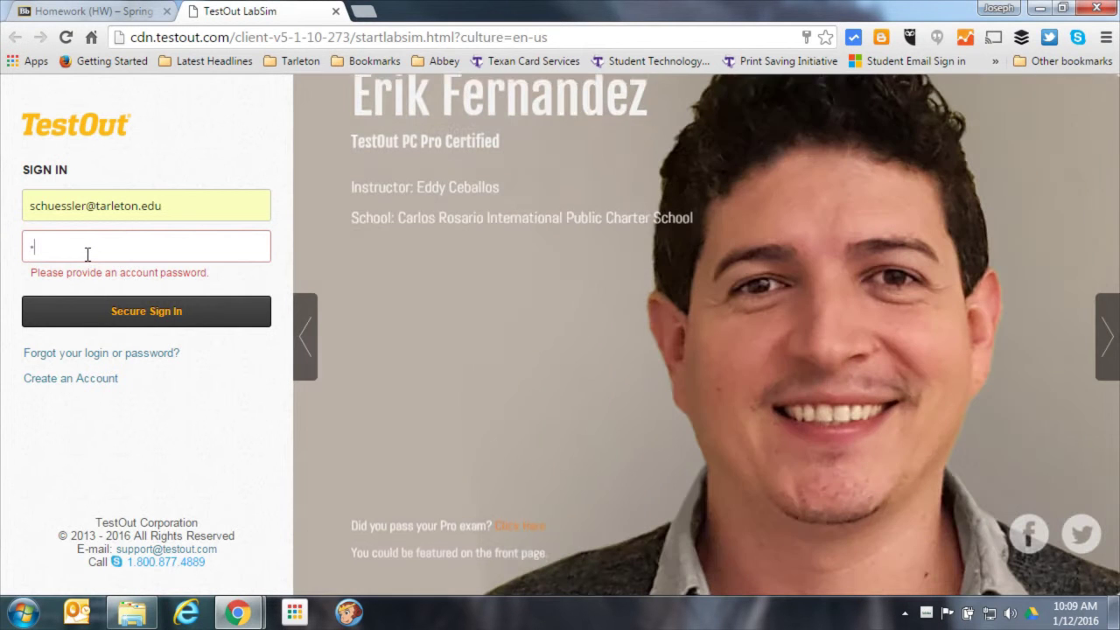
text(****)
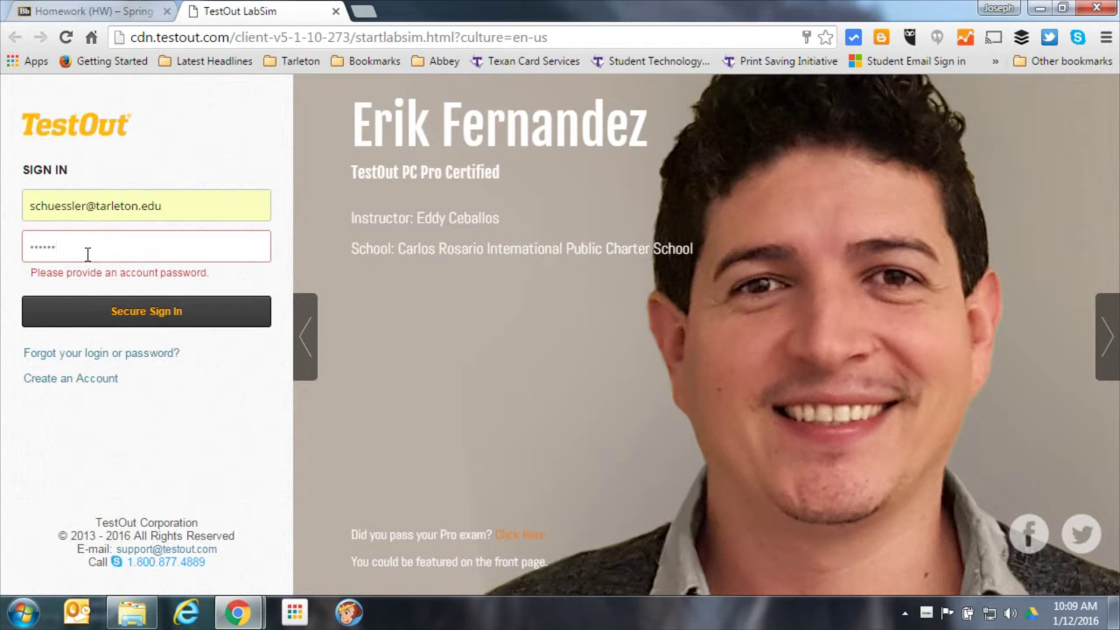
text(******)
key(Return)
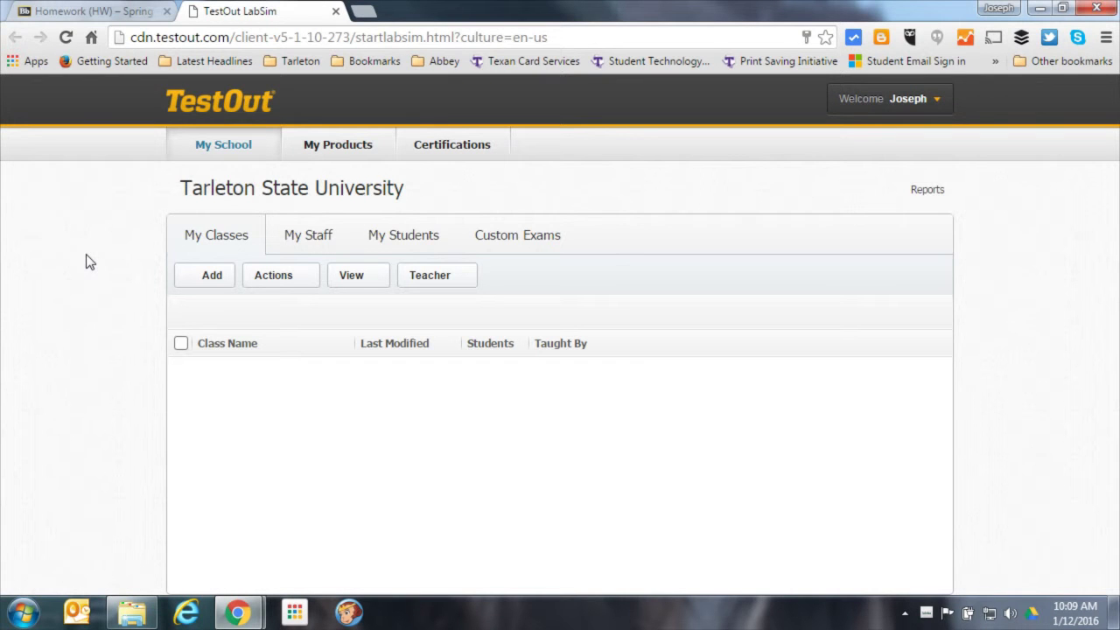
Step: Open section 0.1 Using the Simulator in the Network Pro course and play its 0.1.1 demo with the interactive script
click(346, 150)
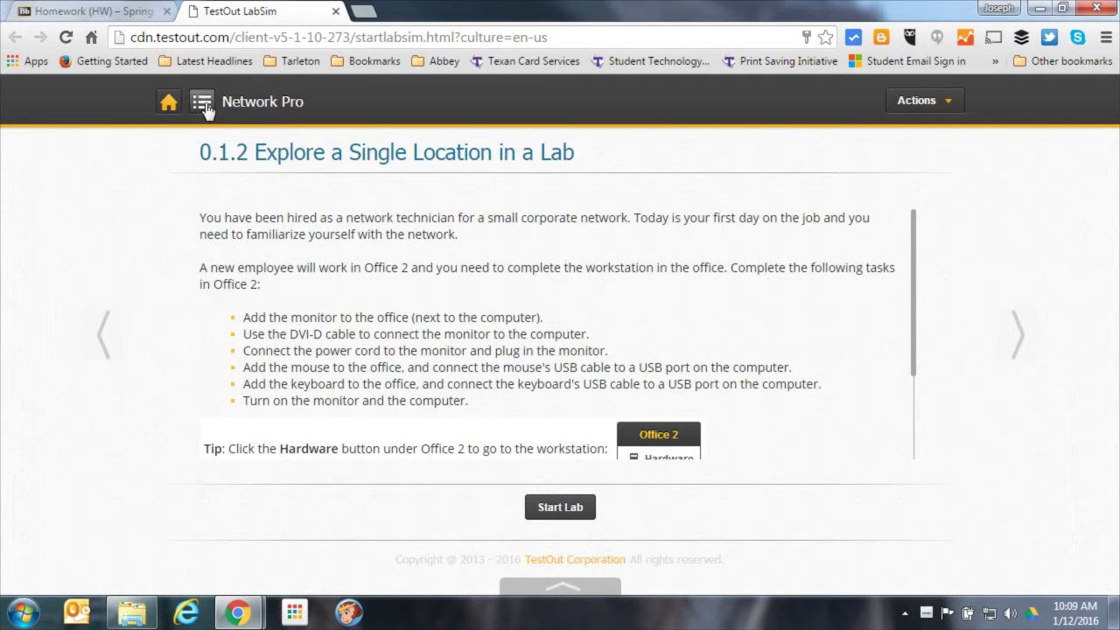
click(202, 103)
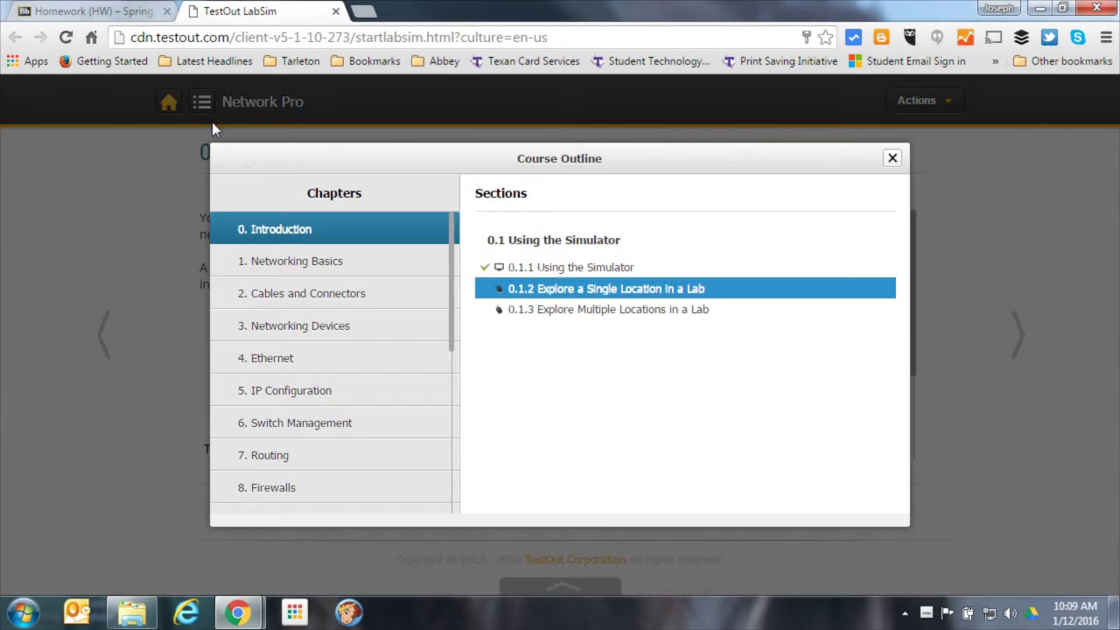
click(549, 243)
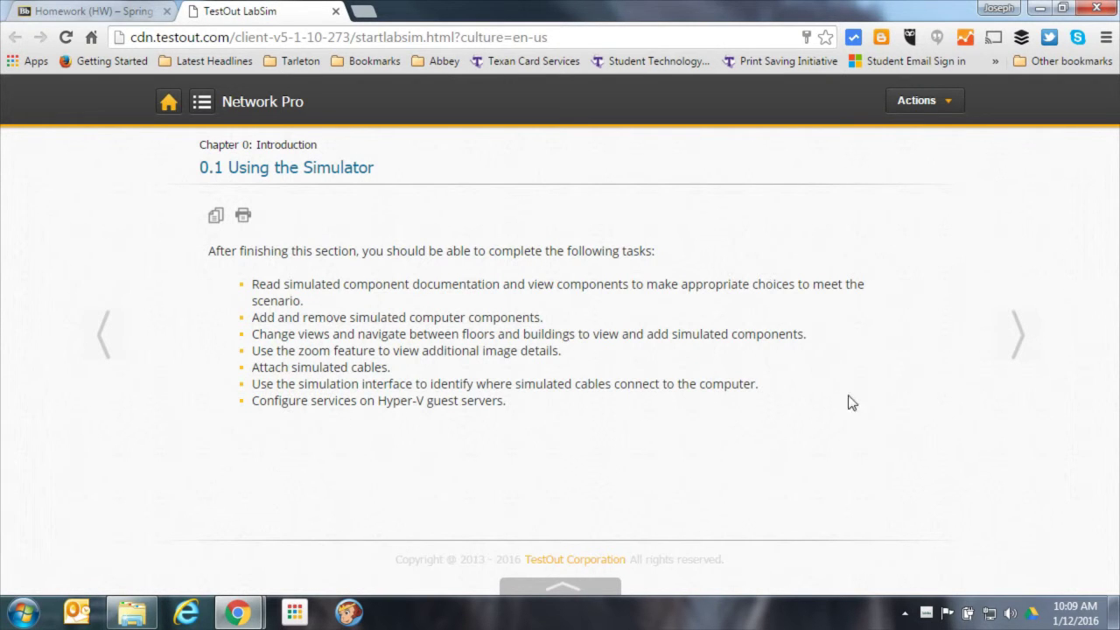
click(1020, 338)
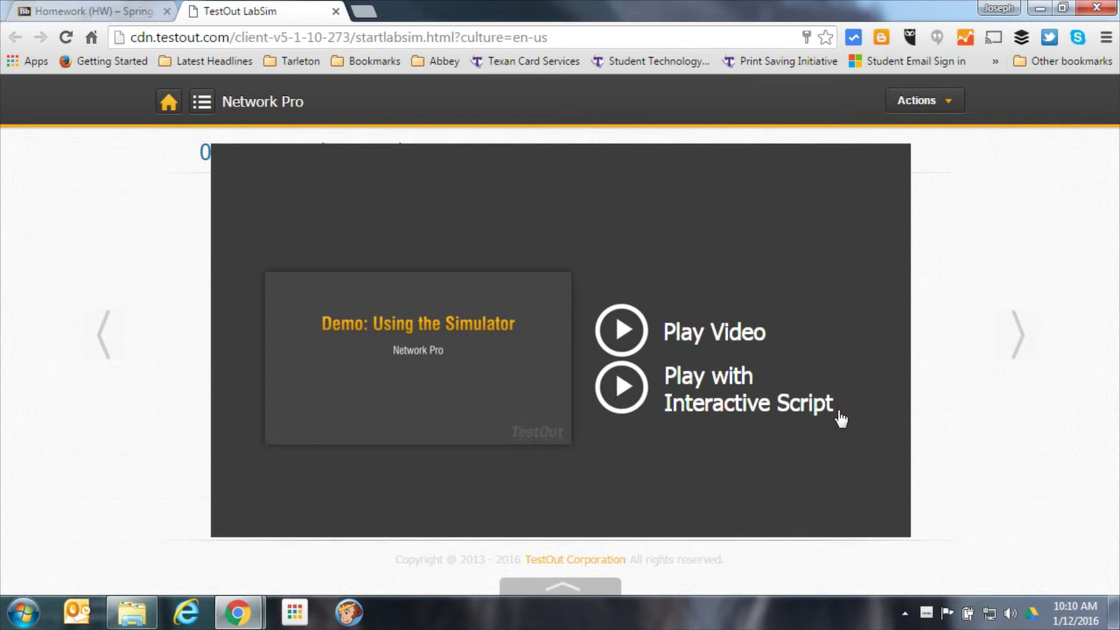
click(621, 390)
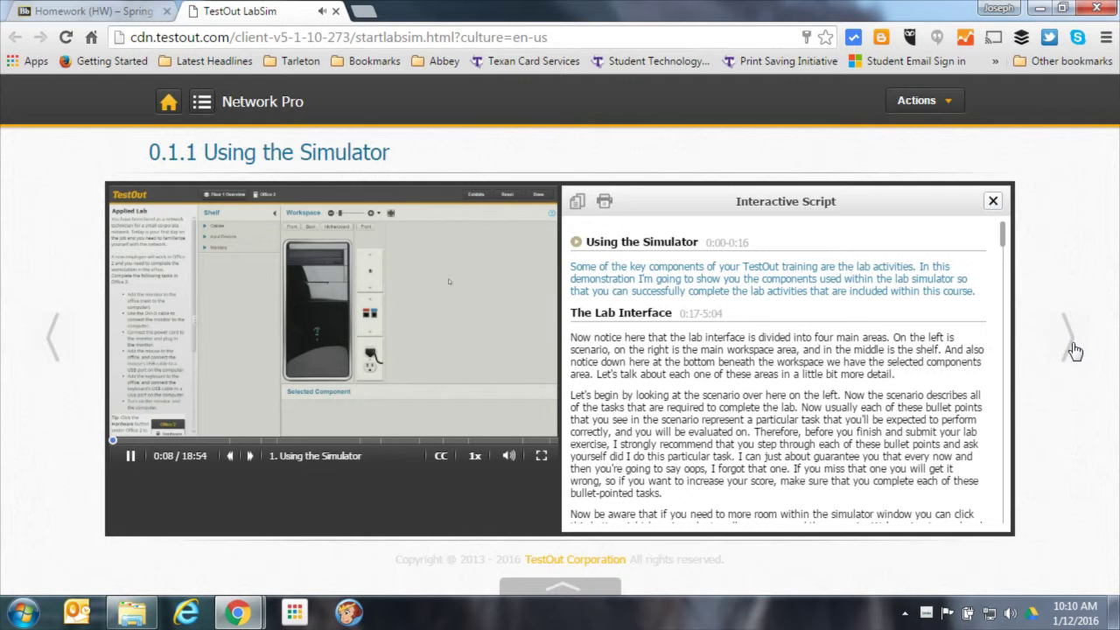
Step: Launch lab 0.1.2 Explore a Single Location and look through the Monitors, Input Devices and Cables available in Office 2
click(1075, 350)
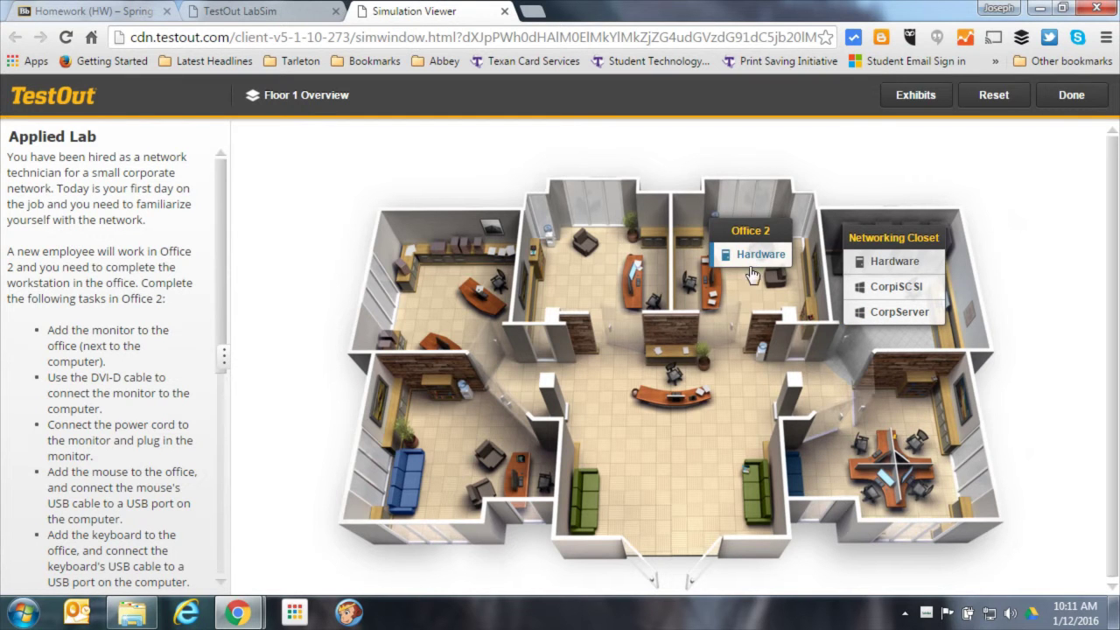
click(740, 328)
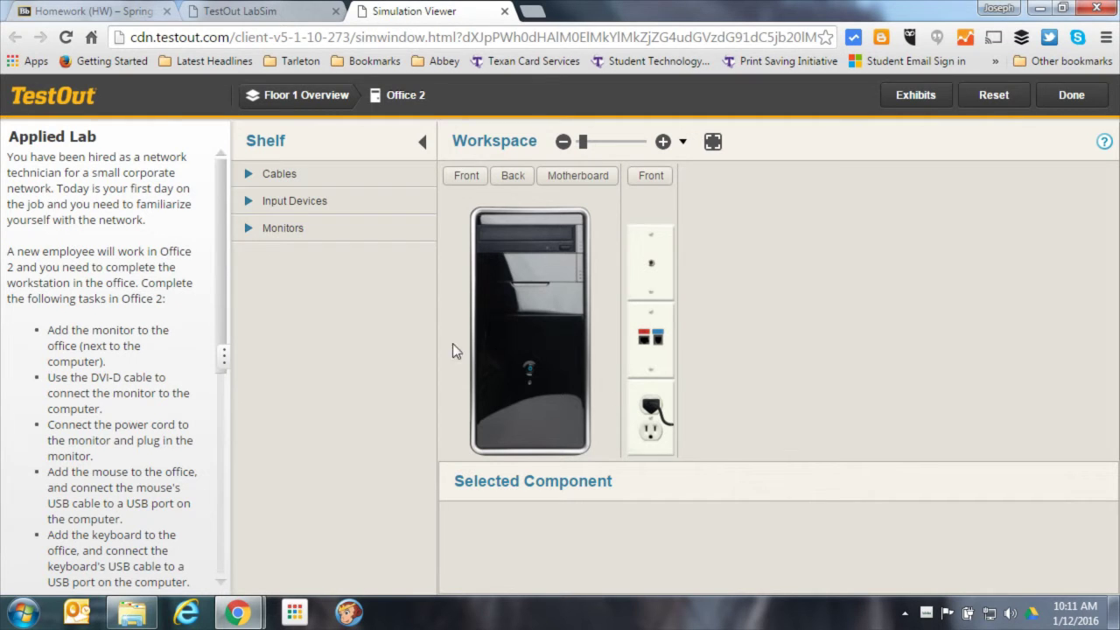
click(249, 226)
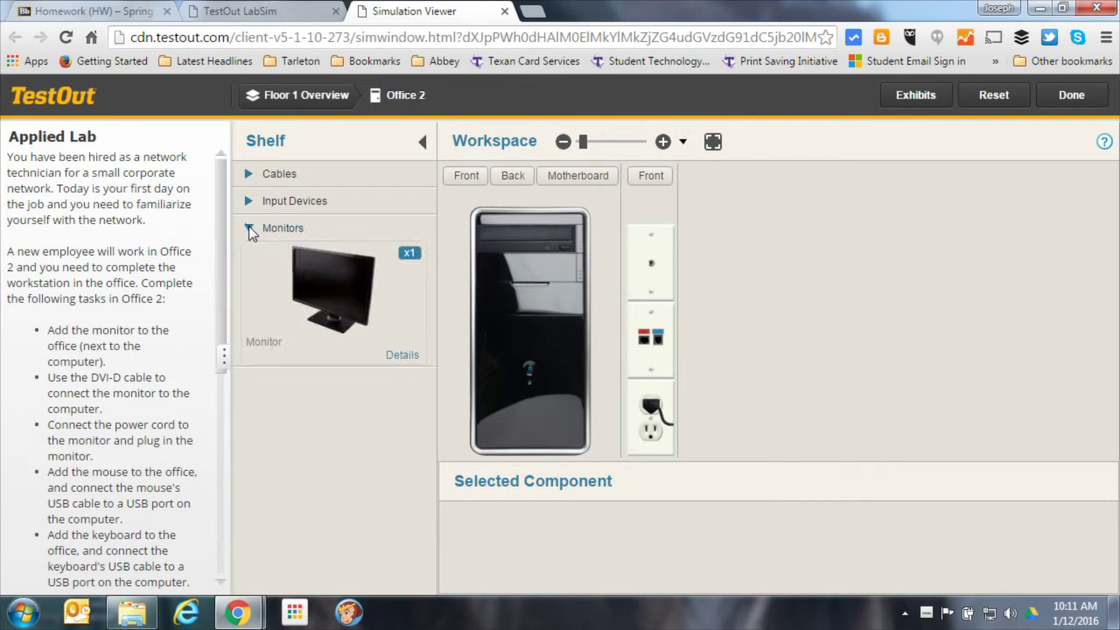
click(247, 201)
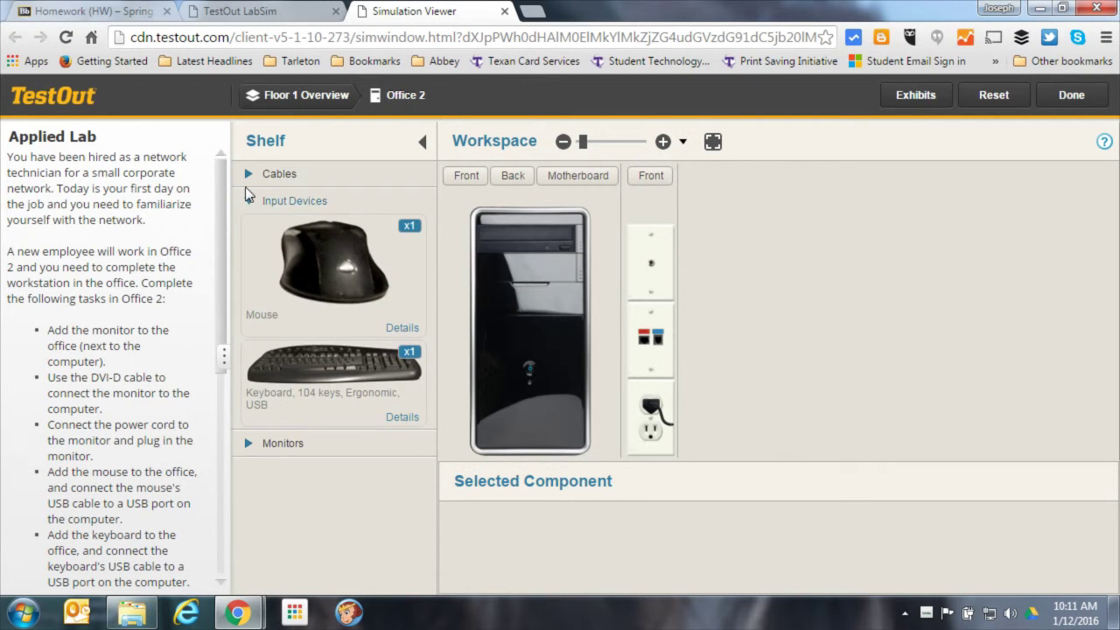
click(246, 175)
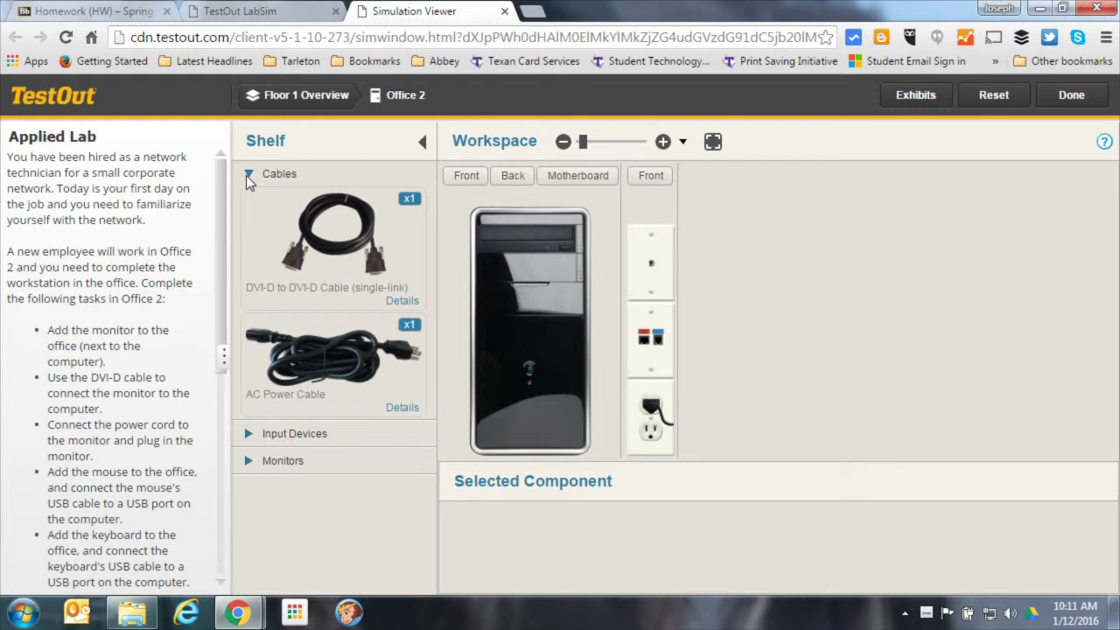
Step: On the computer's back view, select its AC power cable, unplug the male connector from the wall outlet and reconnect it
click(511, 177)
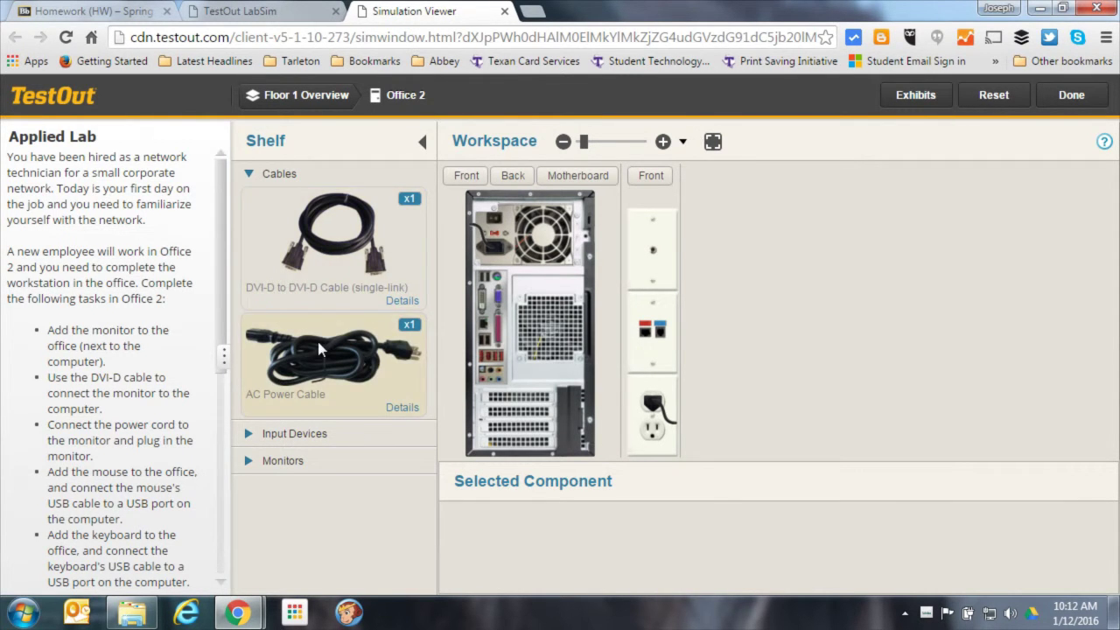
click(492, 251)
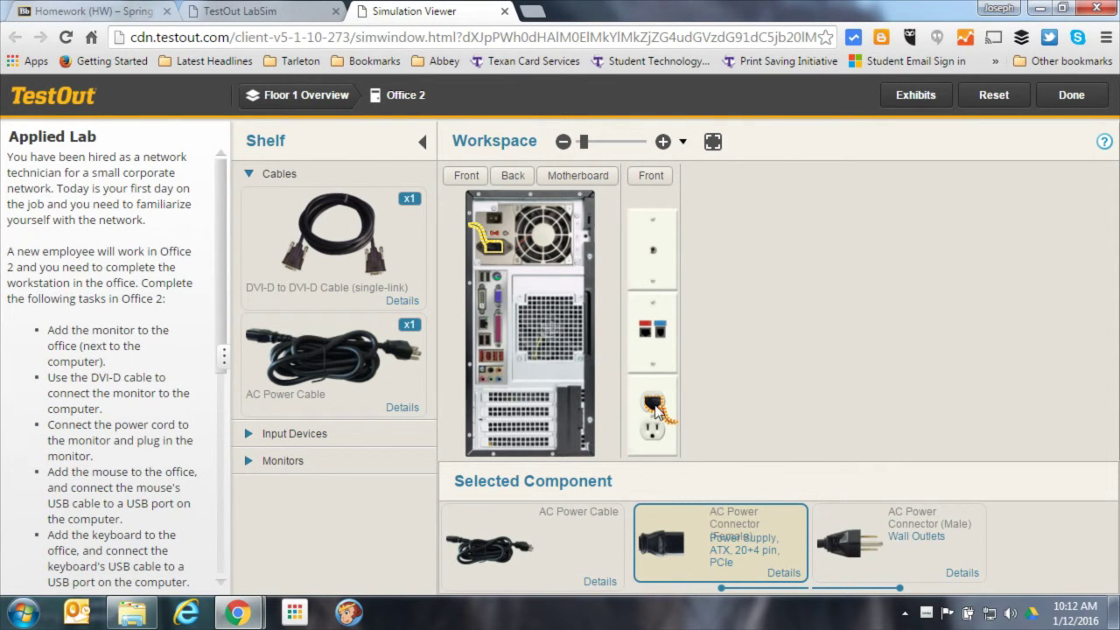
drag(655, 411, 718, 441)
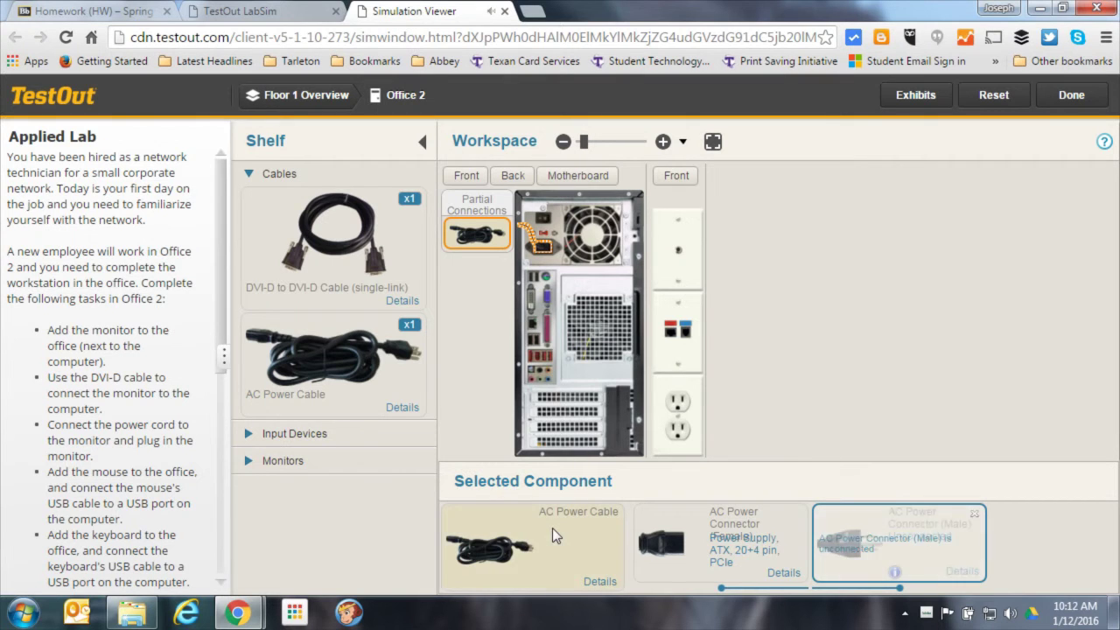
drag(857, 547, 676, 404)
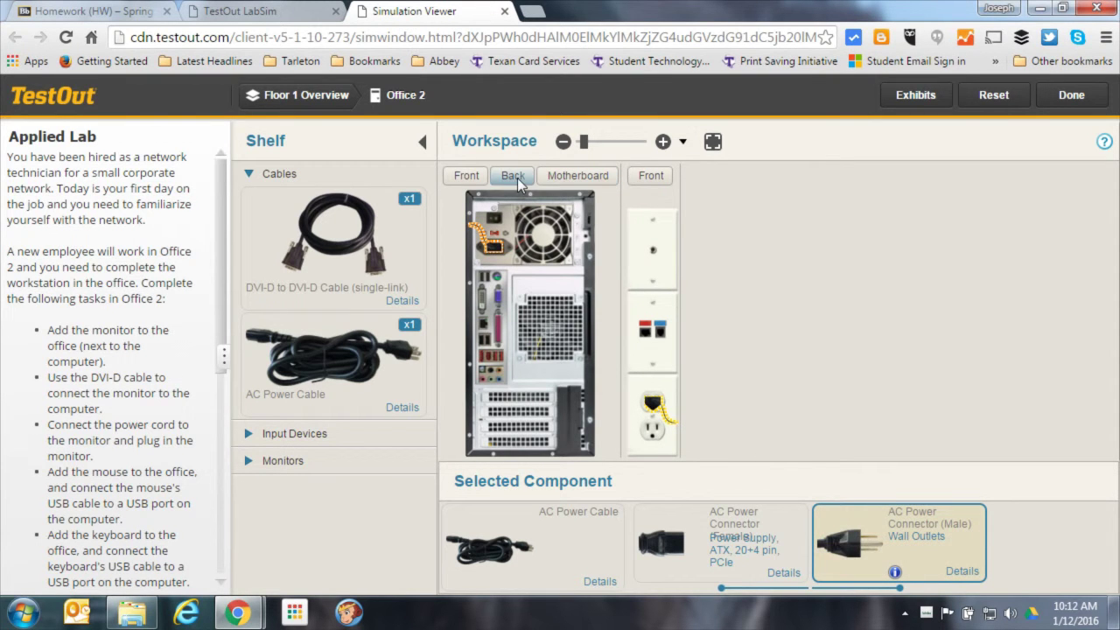
Step: Inspect the computer's front and motherboard views and return to the Floor 1 Overview
click(468, 177)
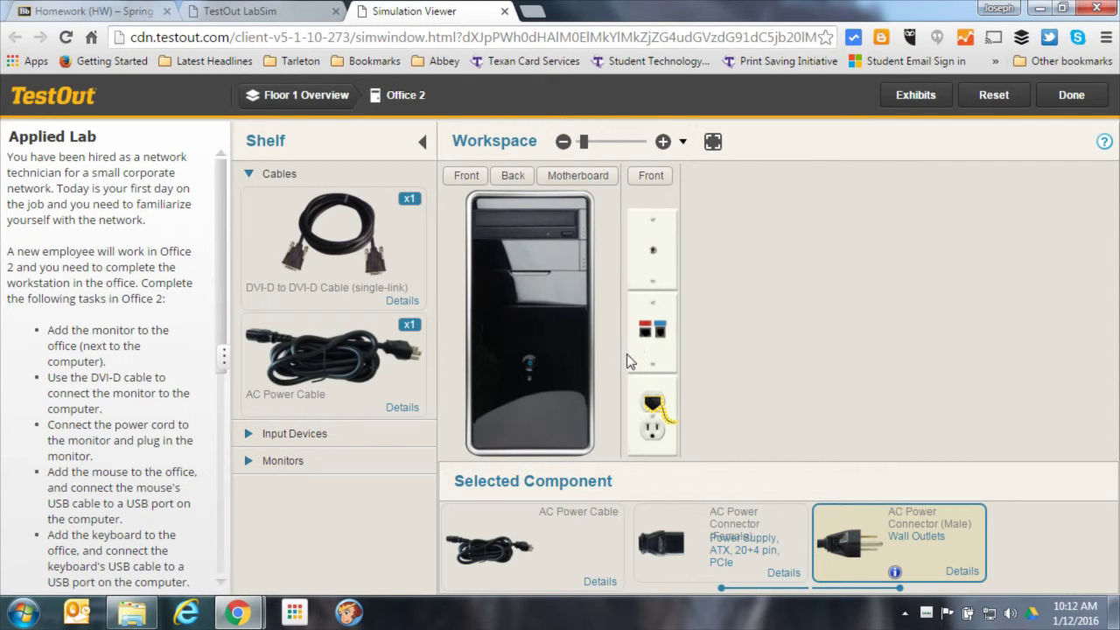
click(558, 173)
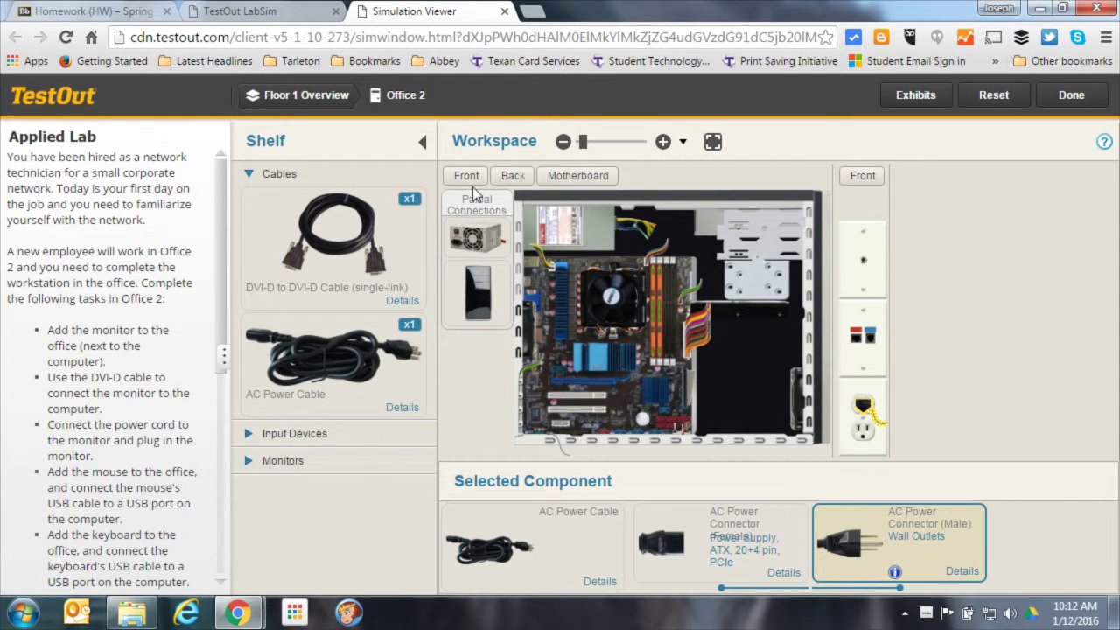
click(327, 98)
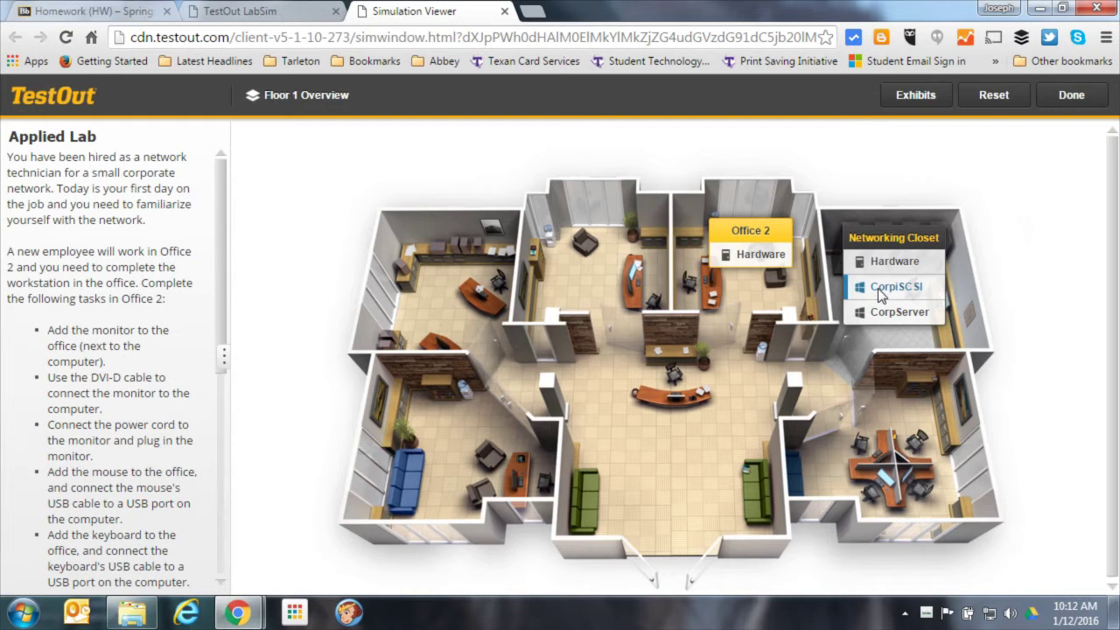
Step: Enter the CorpiSCSI server in the Networking Closet, close its Server Manager and reopen it
click(880, 293)
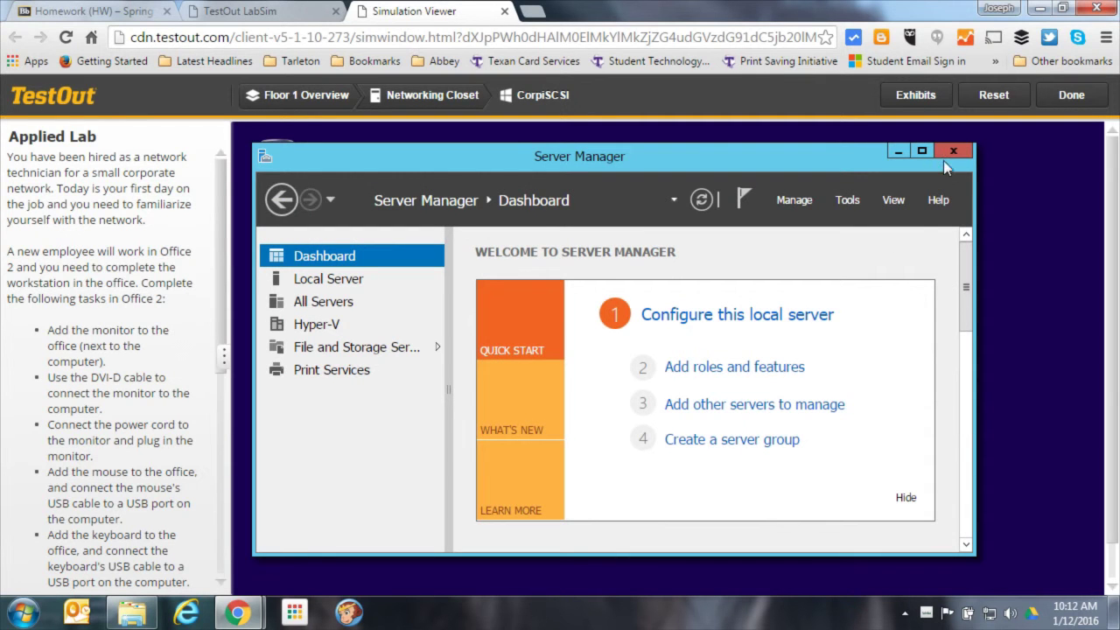
click(947, 152)
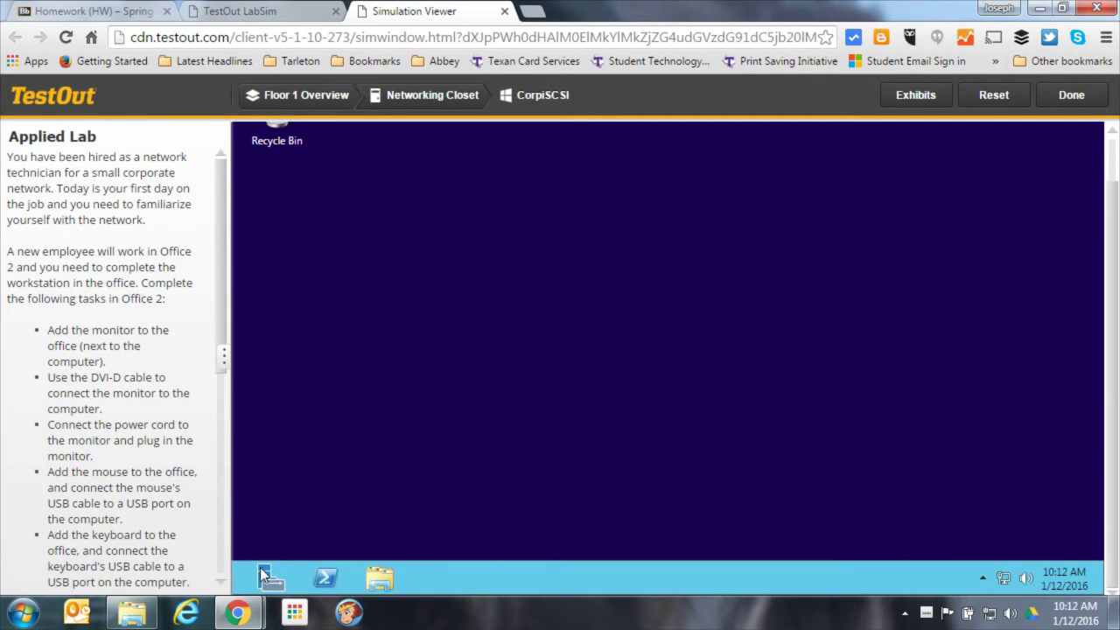
click(269, 574)
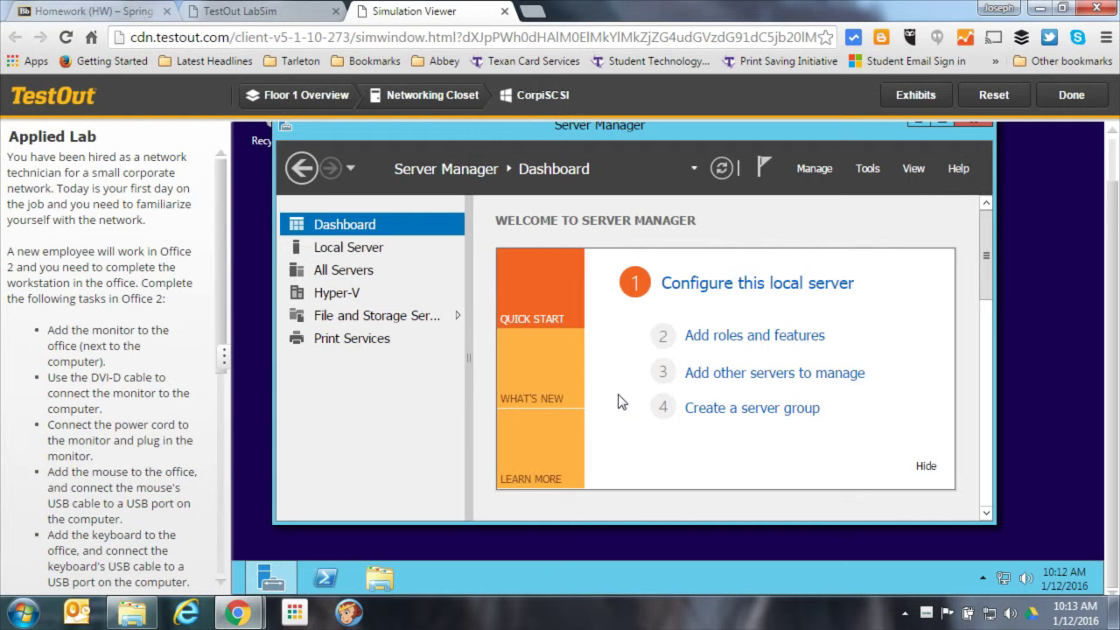
Step: Finish the lab, review the Lab Report's power-on task details and explanation, and close the report
click(1081, 98)
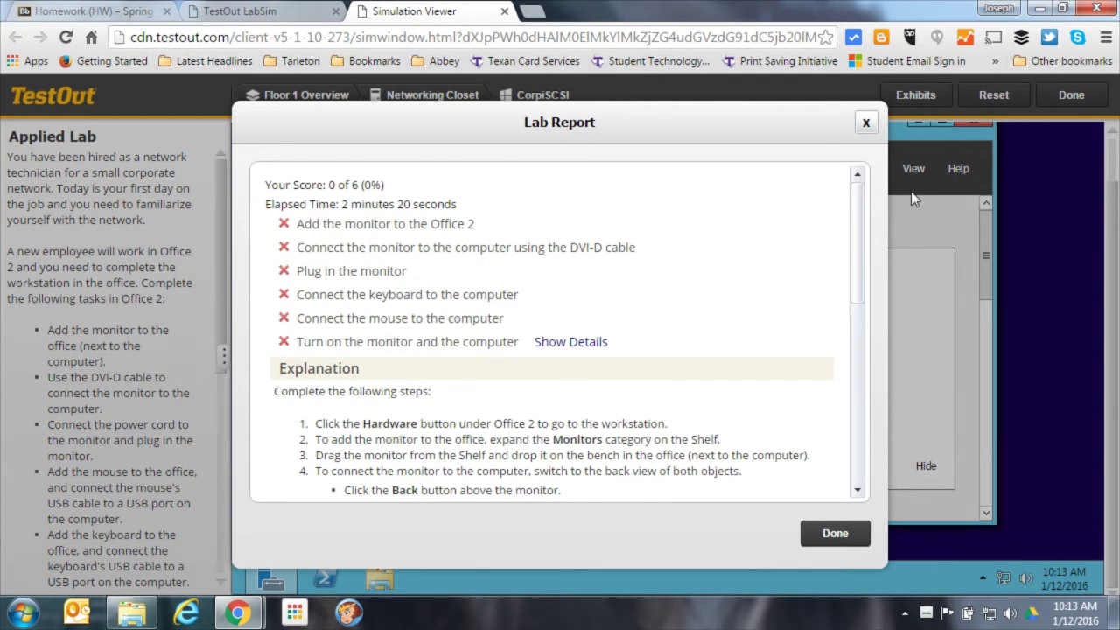
click(564, 345)
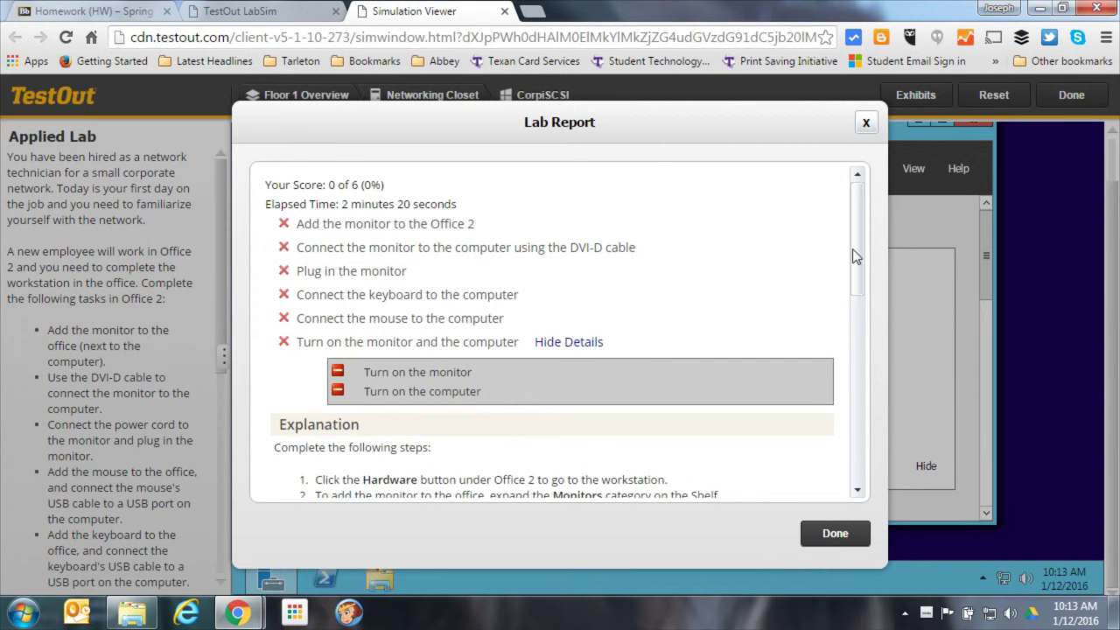
drag(854, 254, 855, 397)
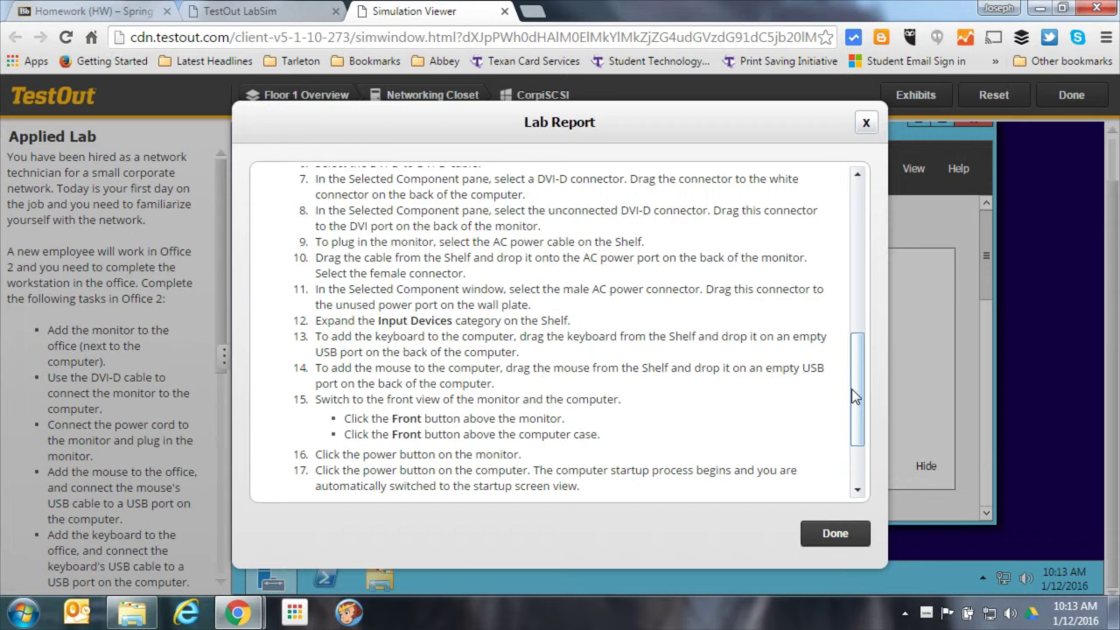
click(831, 534)
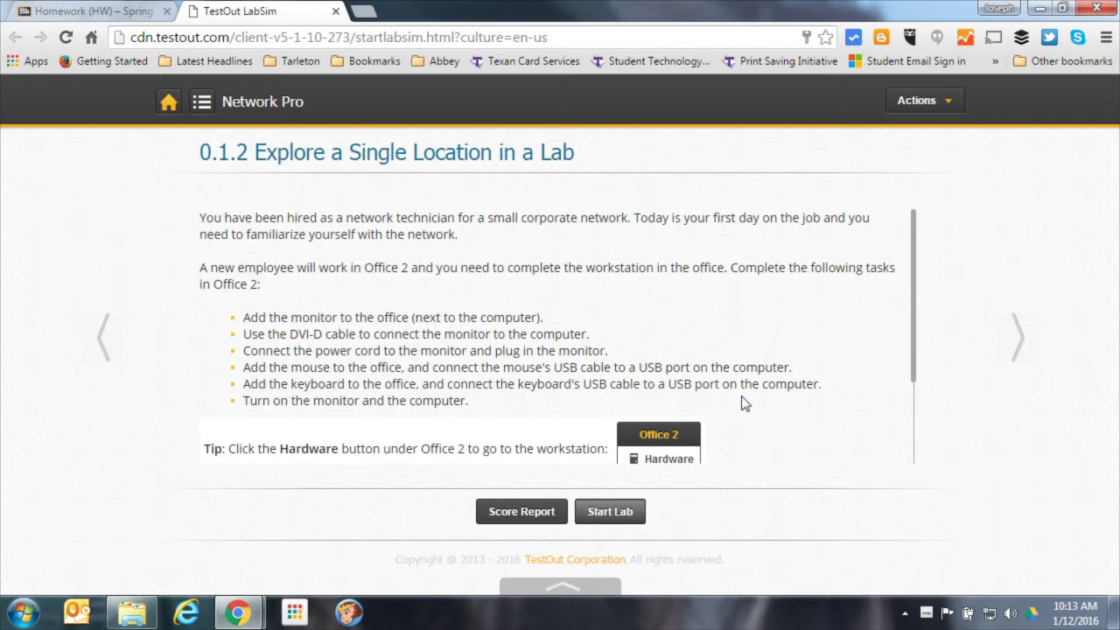
Step: View the score report for lab 0.1.2 and advance past lab 0.1.3 to section 1.1 Networking Overview
click(525, 514)
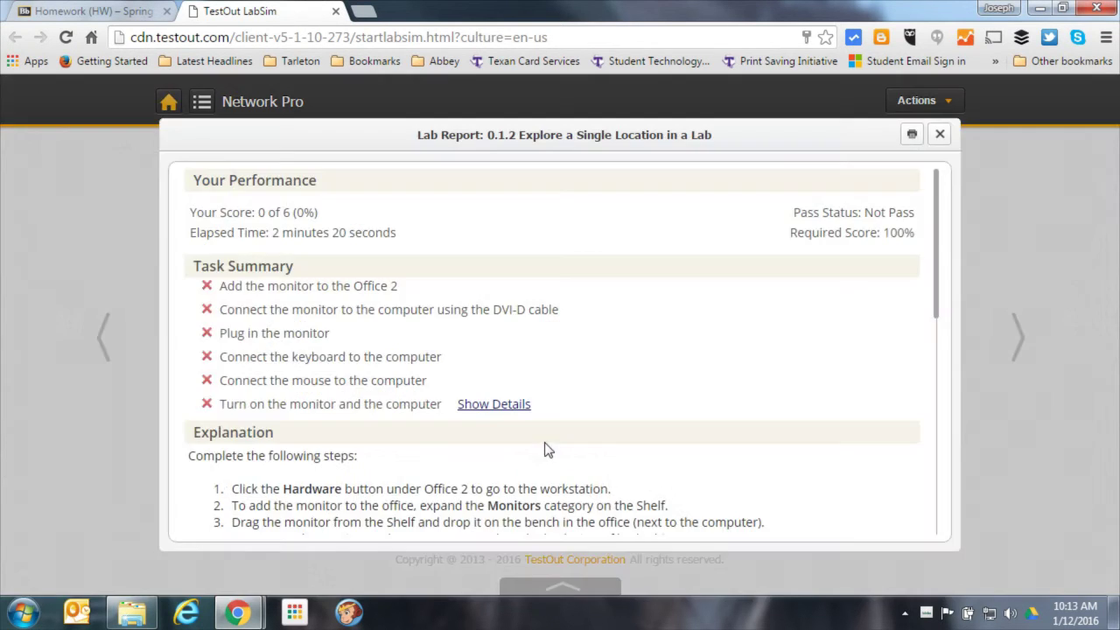
click(941, 136)
click(1019, 344)
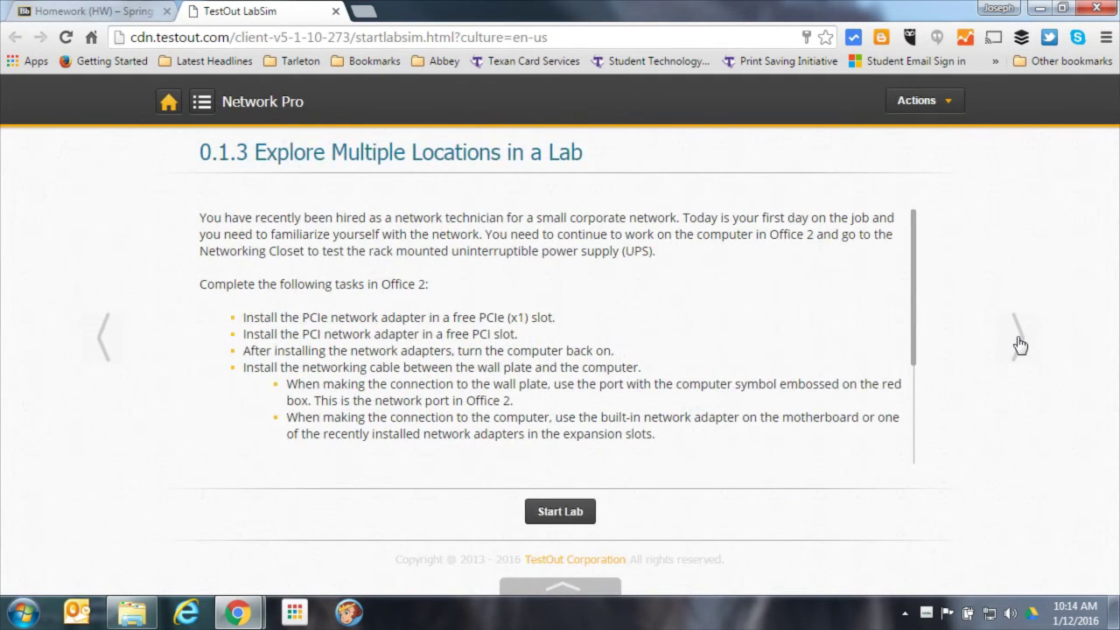
click(1020, 343)
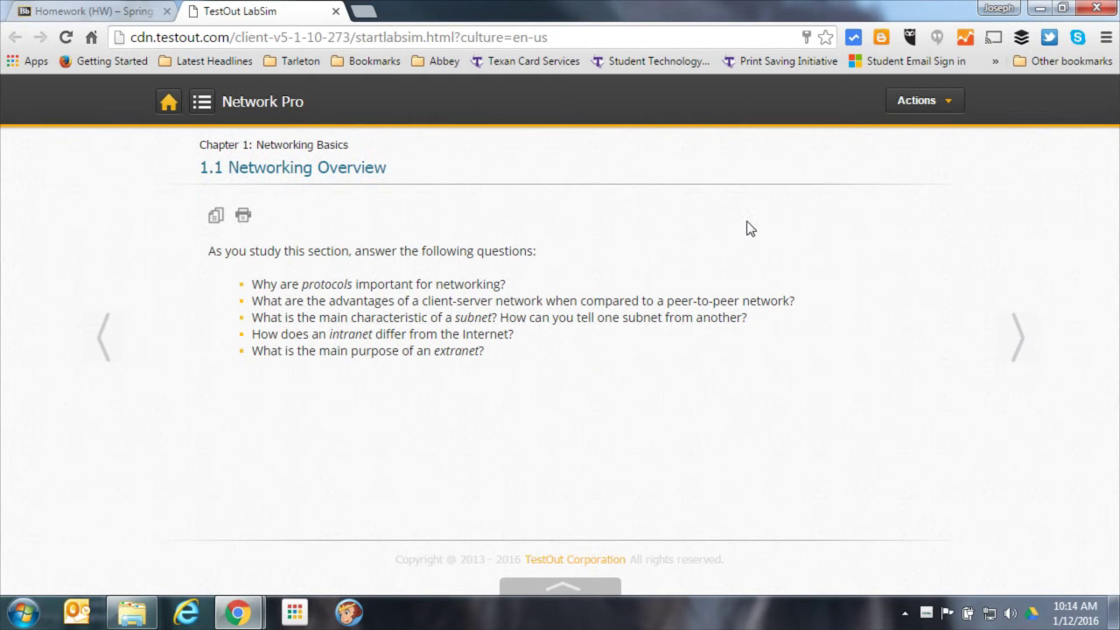
Step: Check the available course actions and browse the chapter list in the Network Pro course outline
click(897, 116)
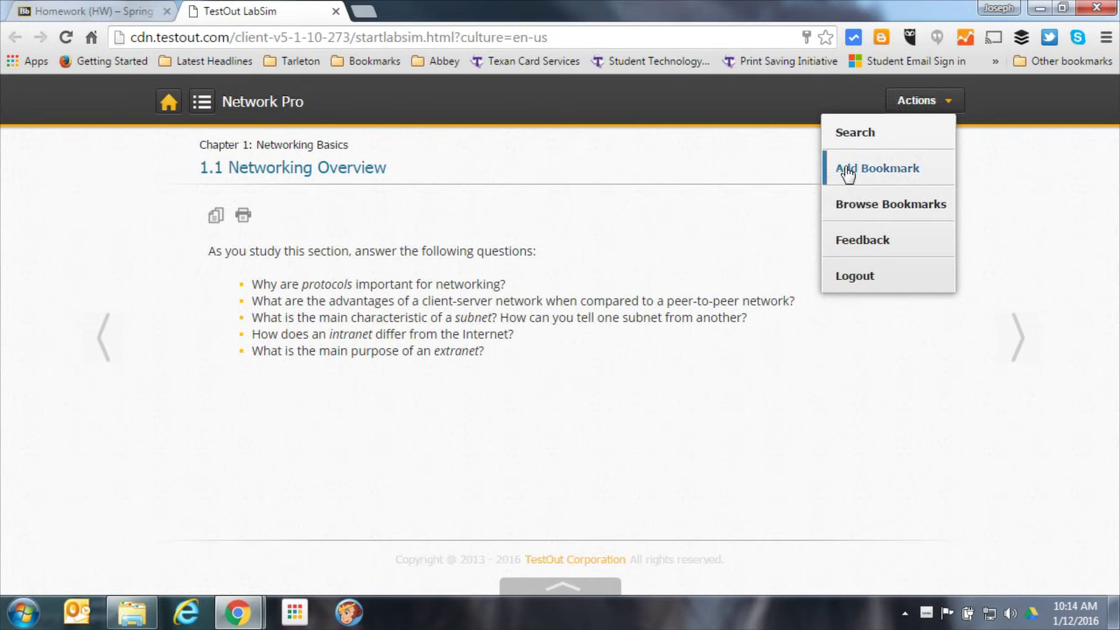
click(201, 108)
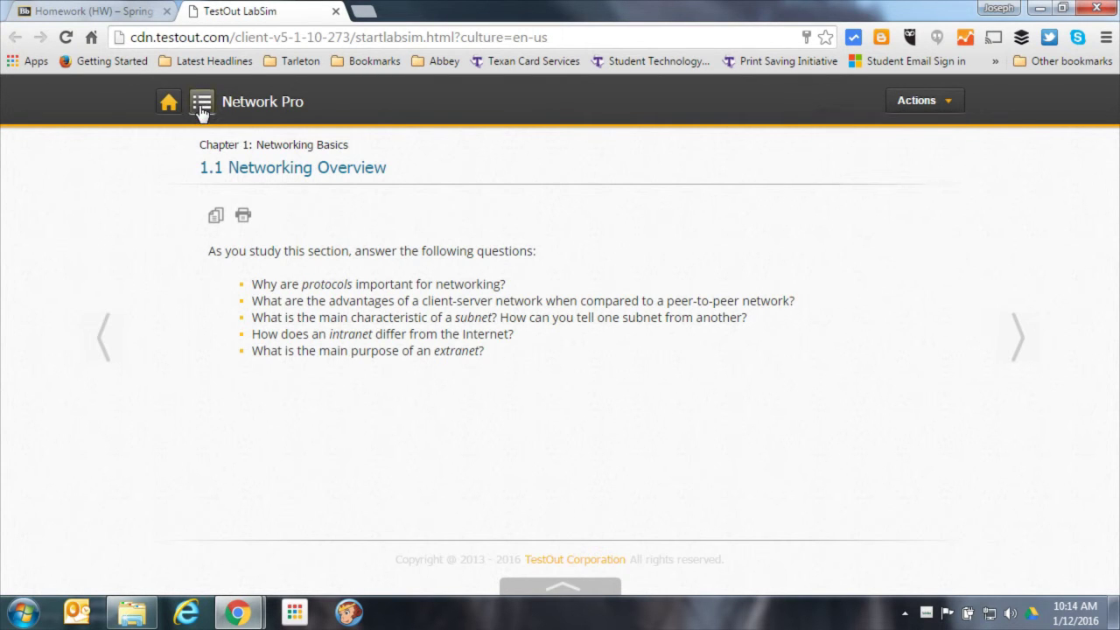
click(201, 105)
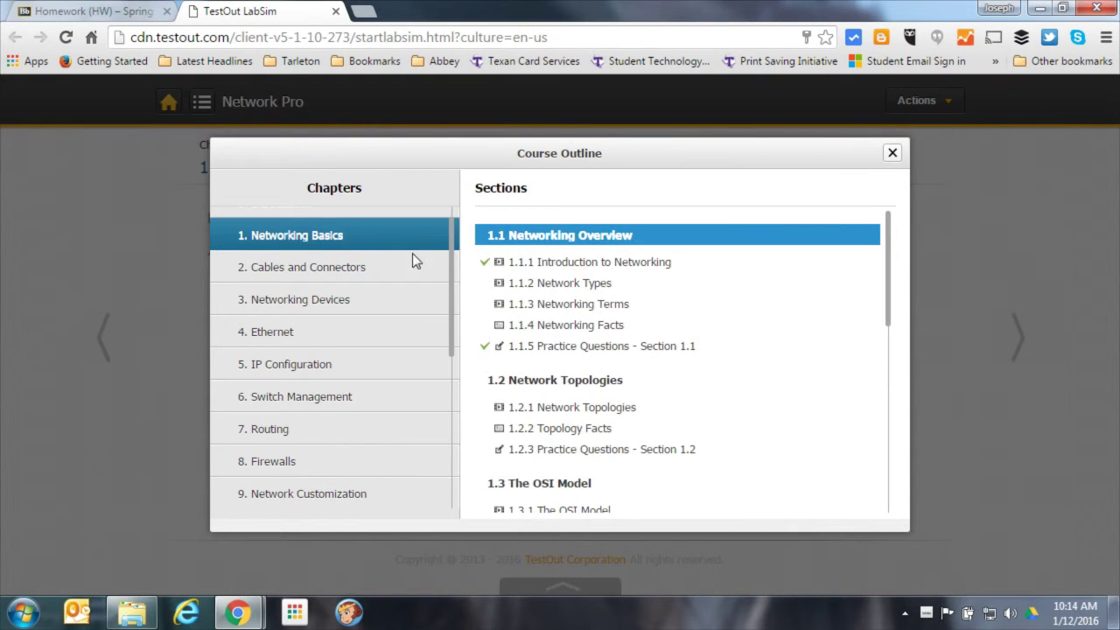
drag(450, 255, 450, 230)
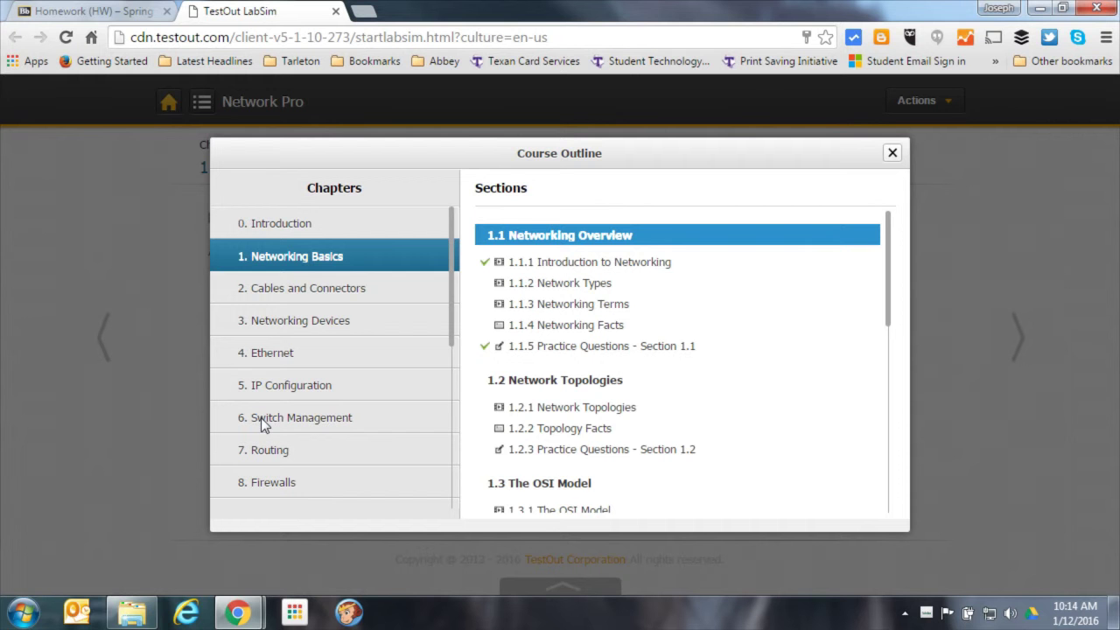
Step: Compare the Blackboard homework assignments with the chapters in the LabSim course outline, and close the outline
click(140, 10)
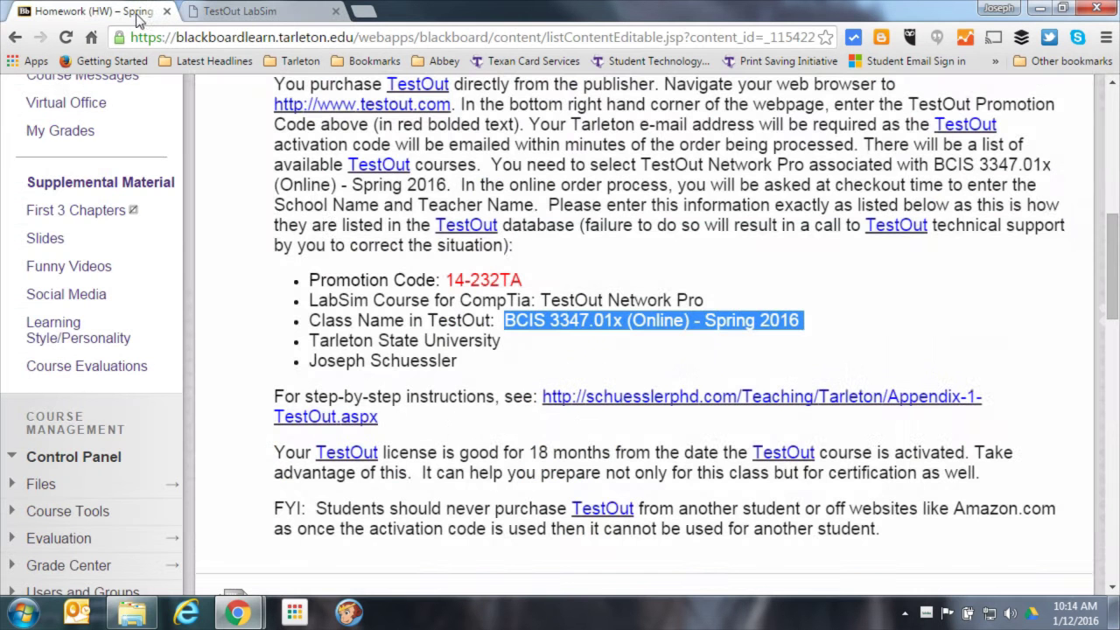
scroll(331, 230, down, 5)
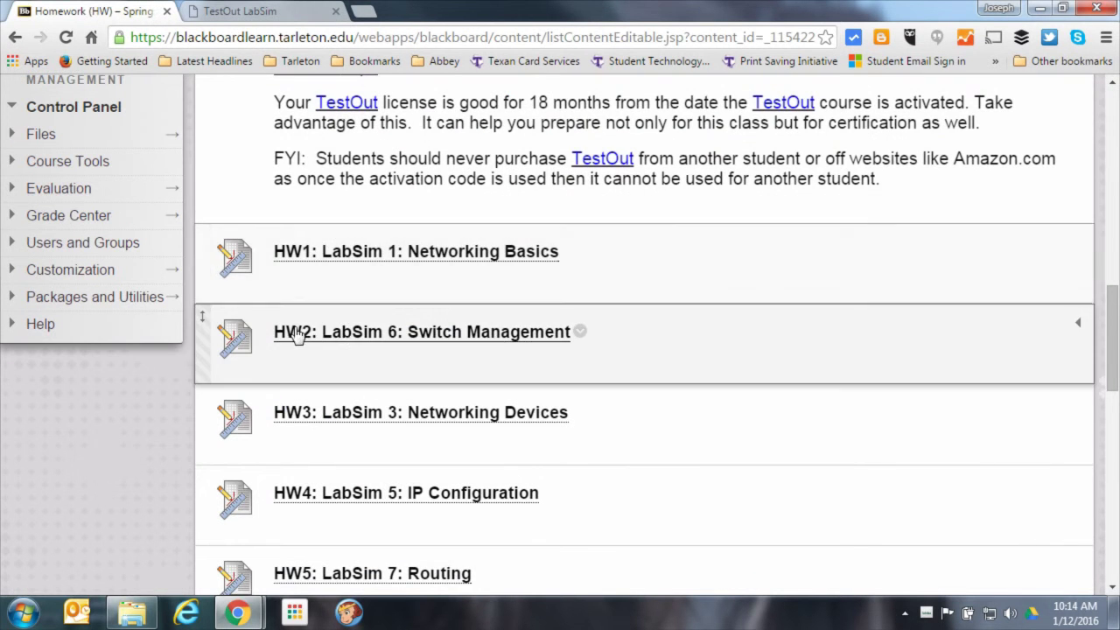
click(245, 11)
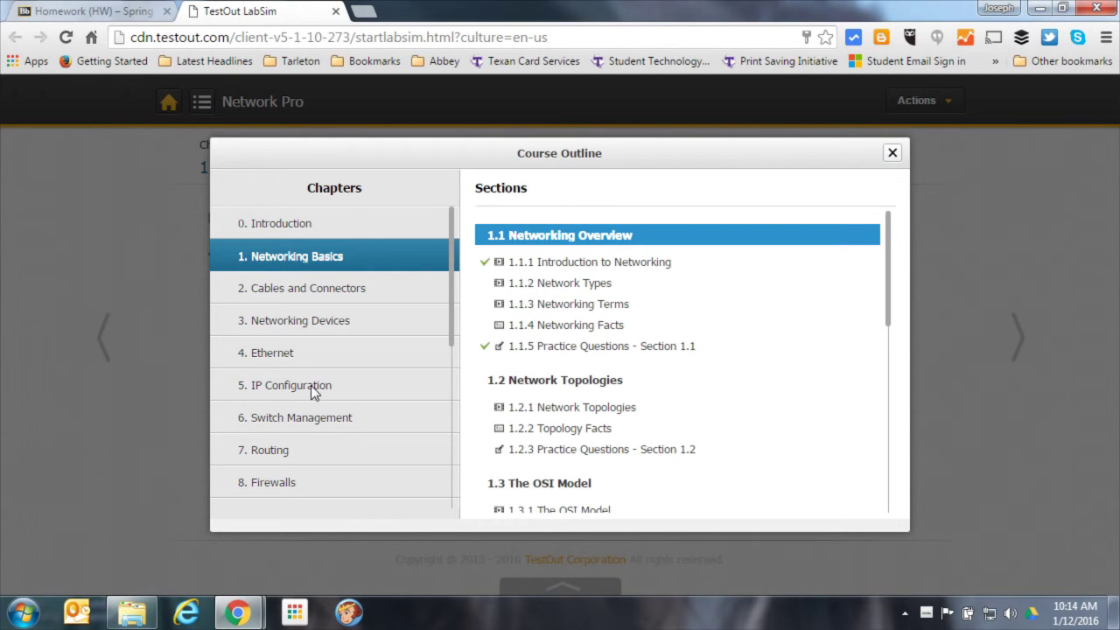
click(893, 154)
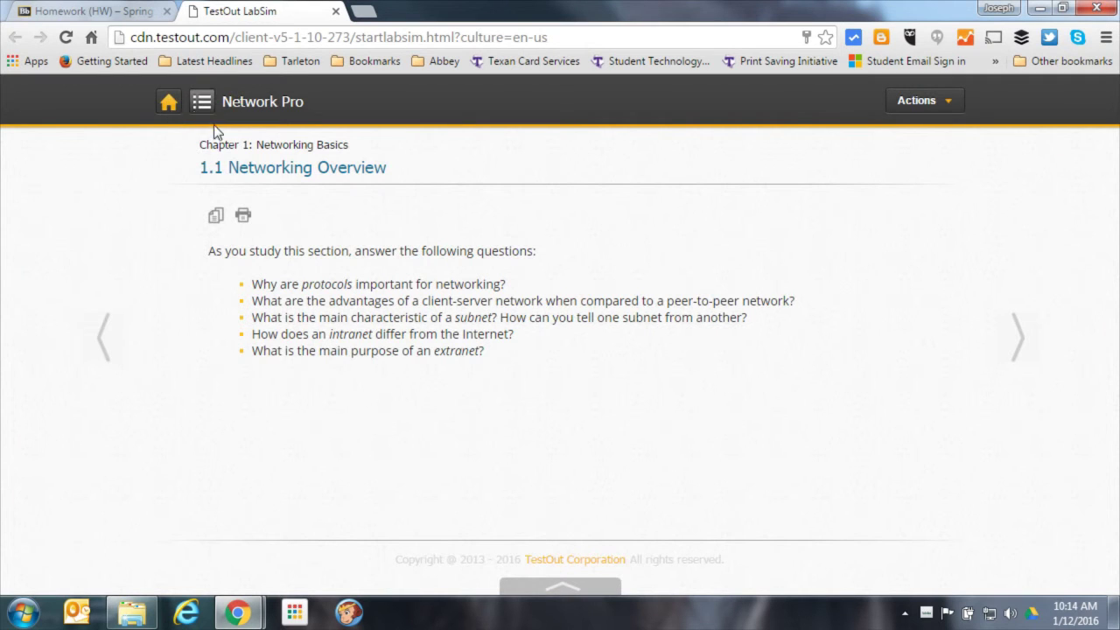
Step: View the TestOut Network Pro reports available for BCIS 3347.01x (Online) - Spring 2016, and return to the product list
click(168, 104)
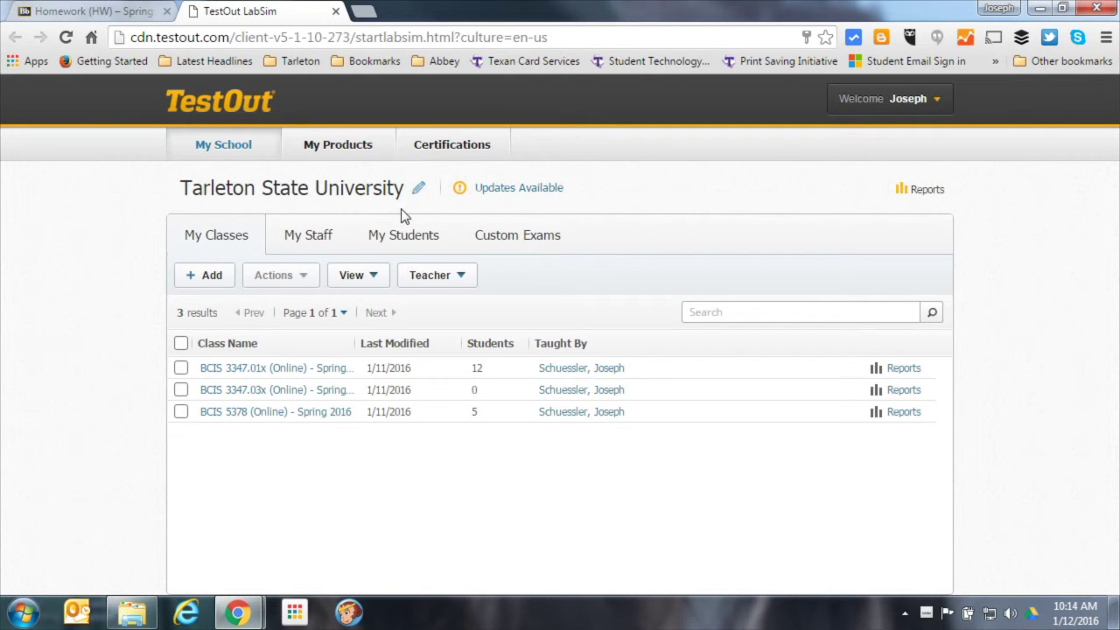
click(339, 146)
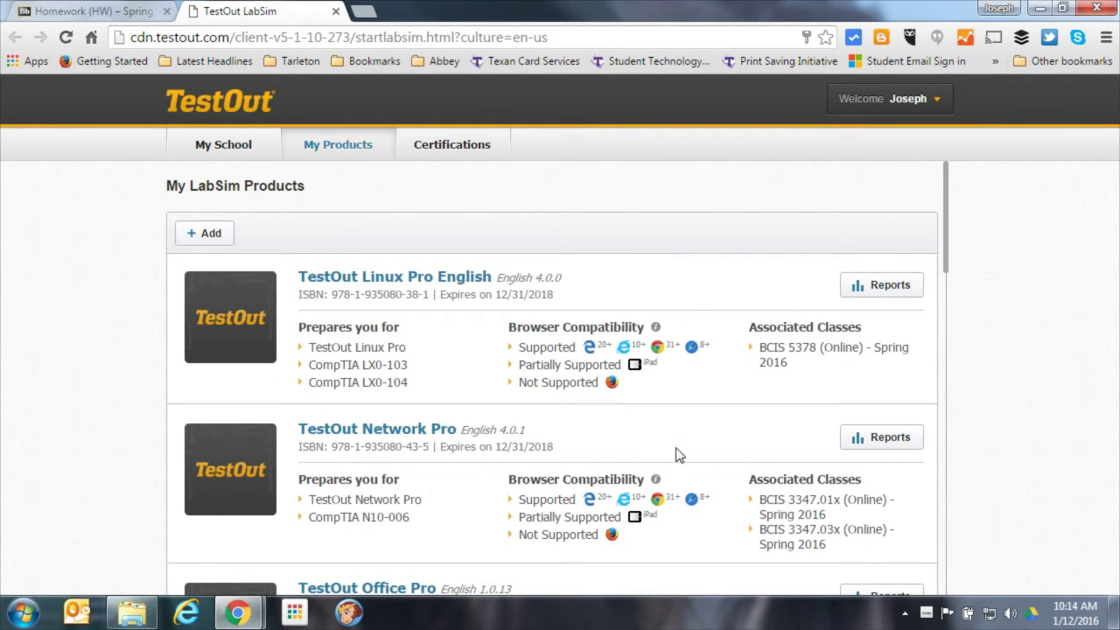
click(900, 443)
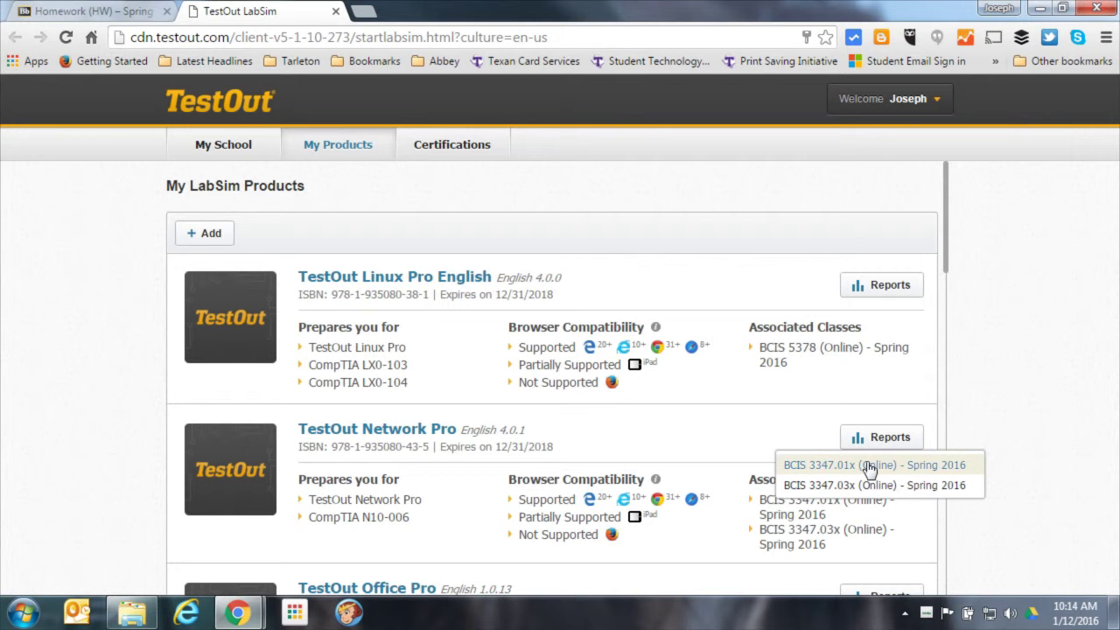
click(868, 467)
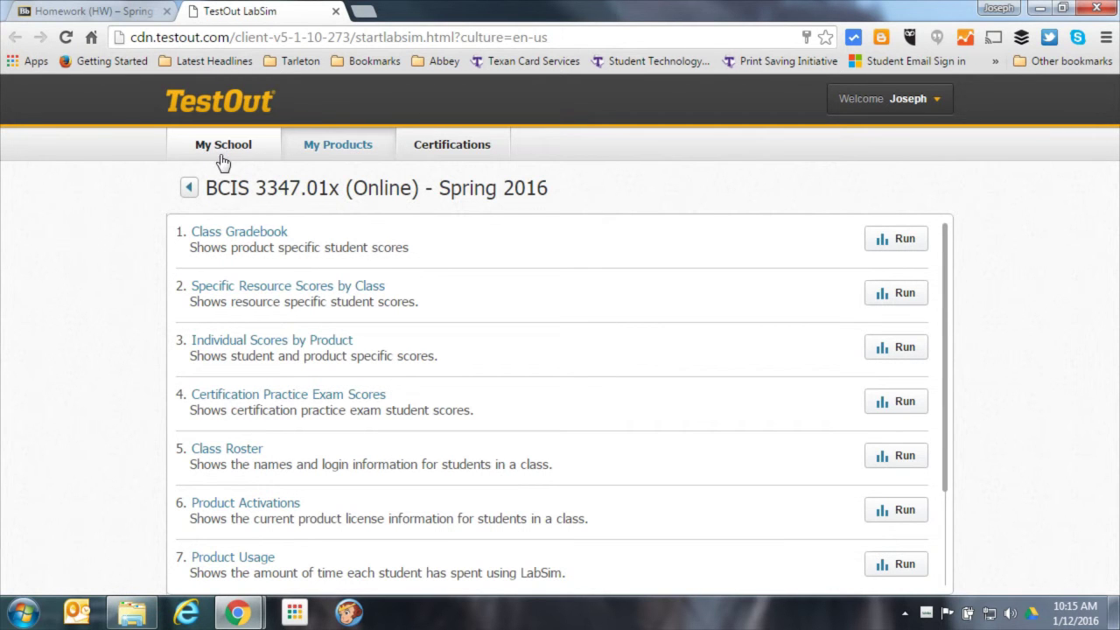
click(188, 187)
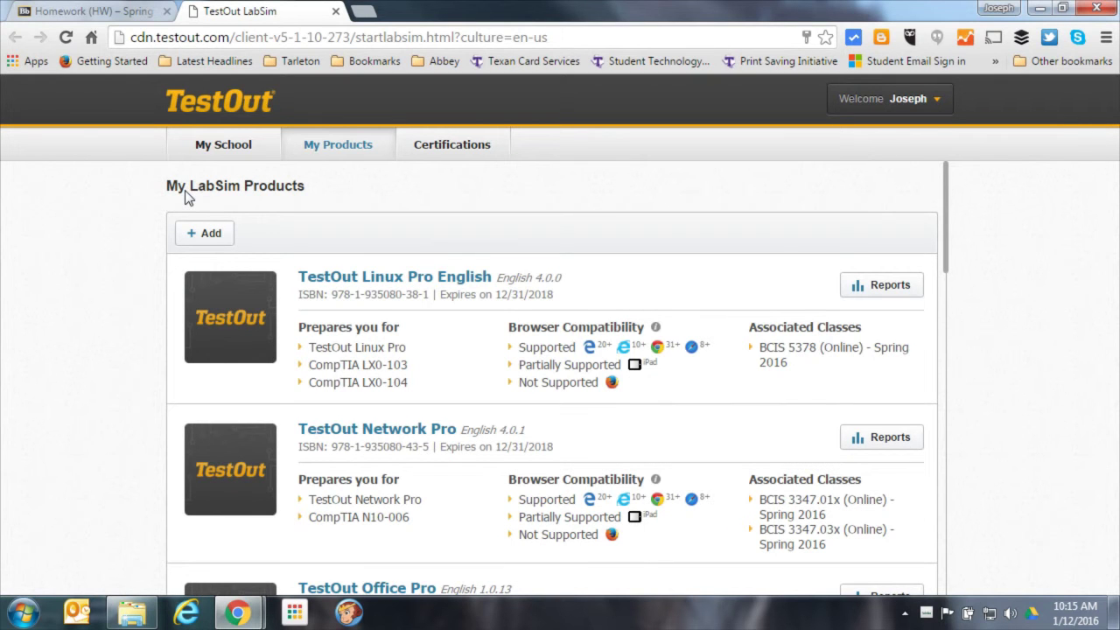
Step: Switch to Blackboard, open the assignment HW1: LabSim 1: Networking Basics, and read its submission instructions
click(137, 12)
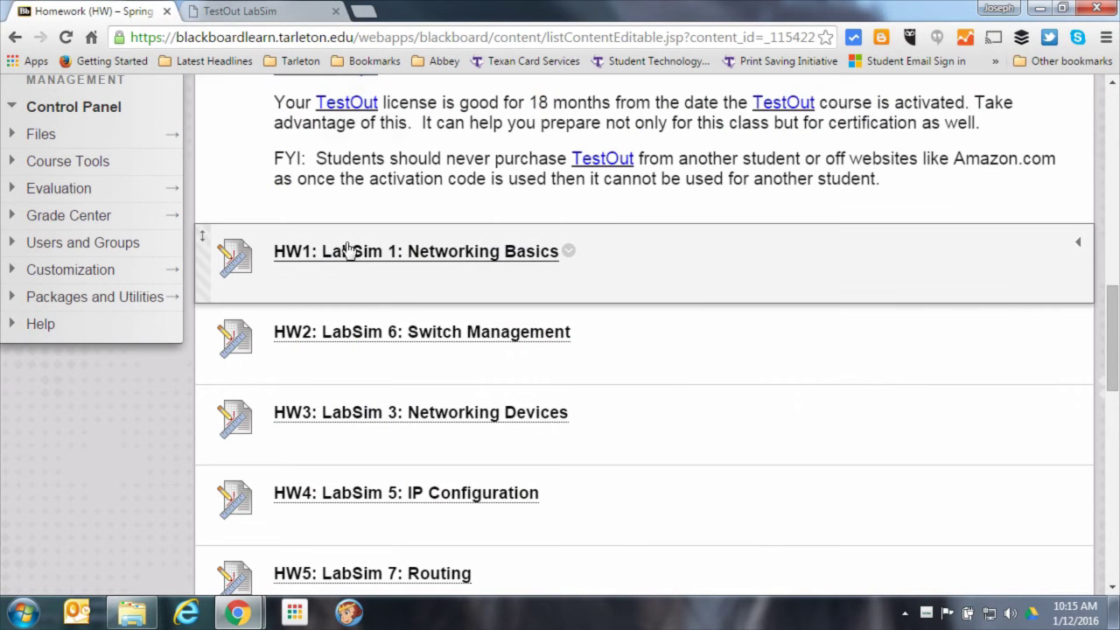
click(348, 254)
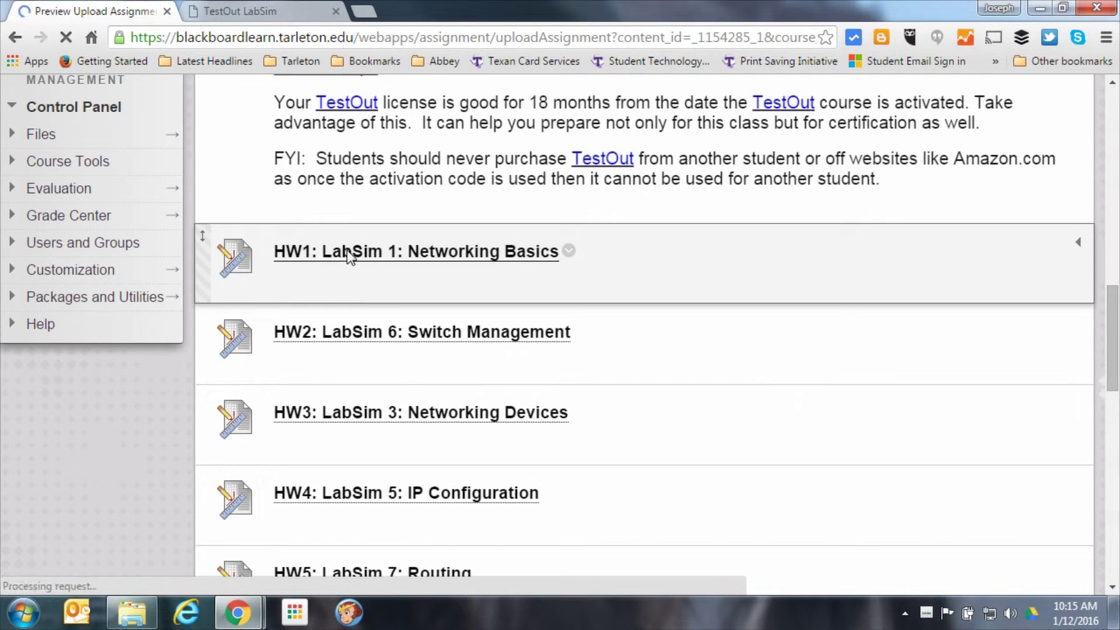
scroll(398, 372, down, 9)
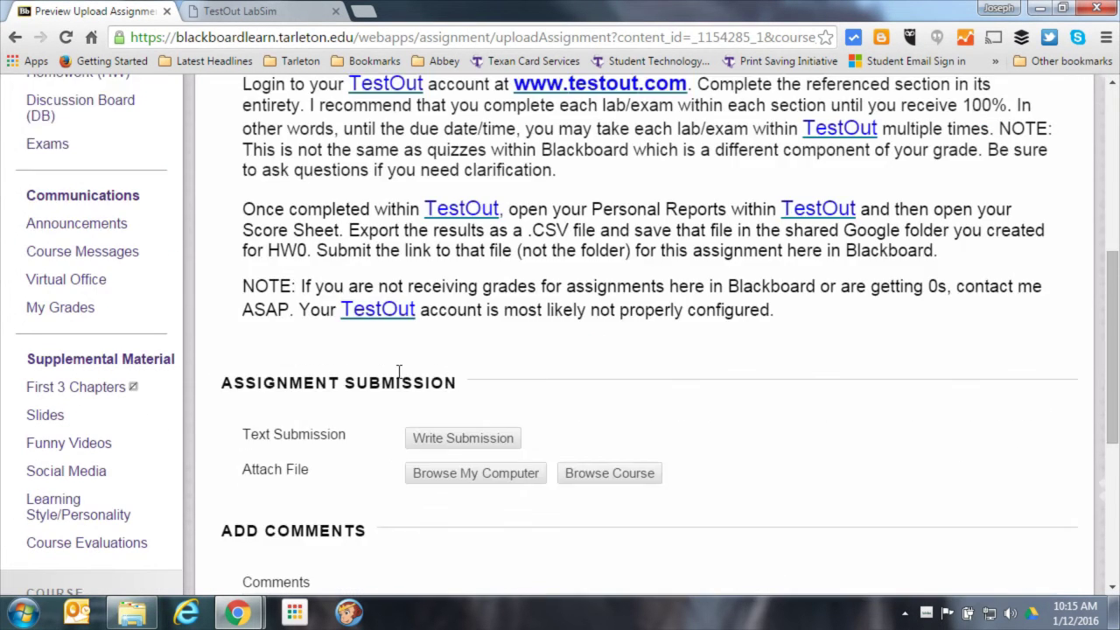
Step: Enter HW1 in the assignment's comments and select that text
click(311, 468)
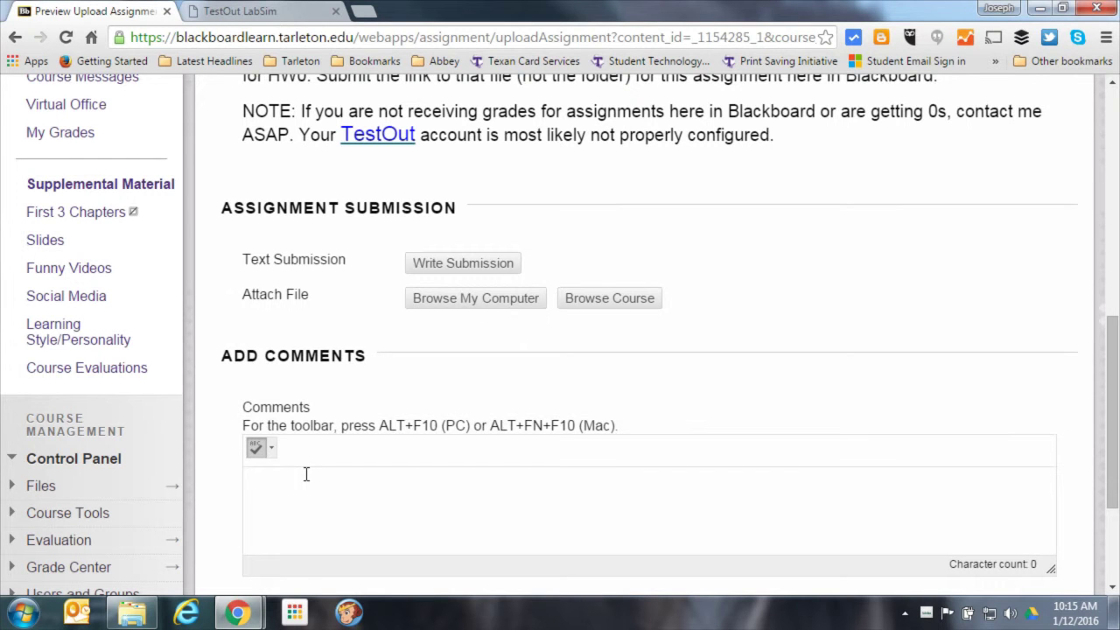
text(HW1)
drag(293, 486, 225, 485)
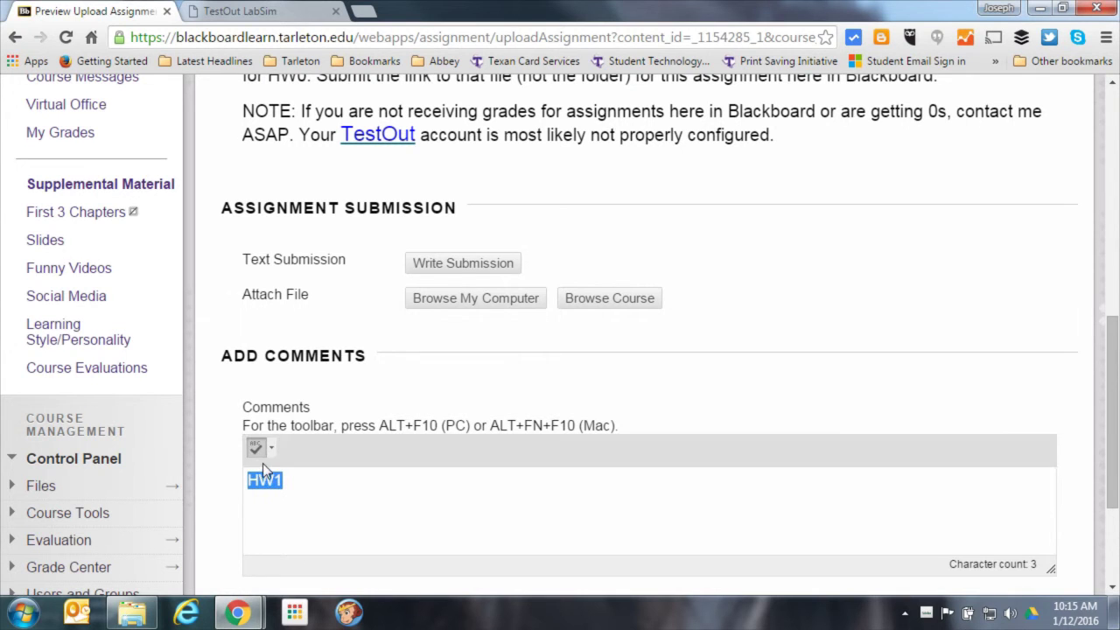
Step: Start a written text submission for the assignment and enter HW1 as its text
click(454, 271)
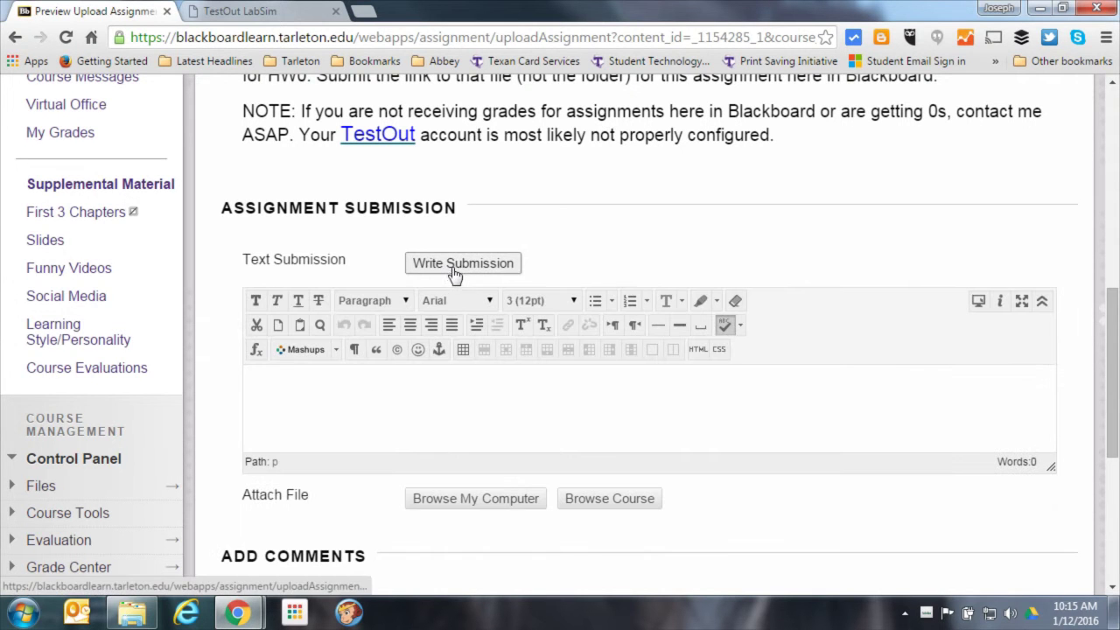
click(323, 394)
text(HW1)
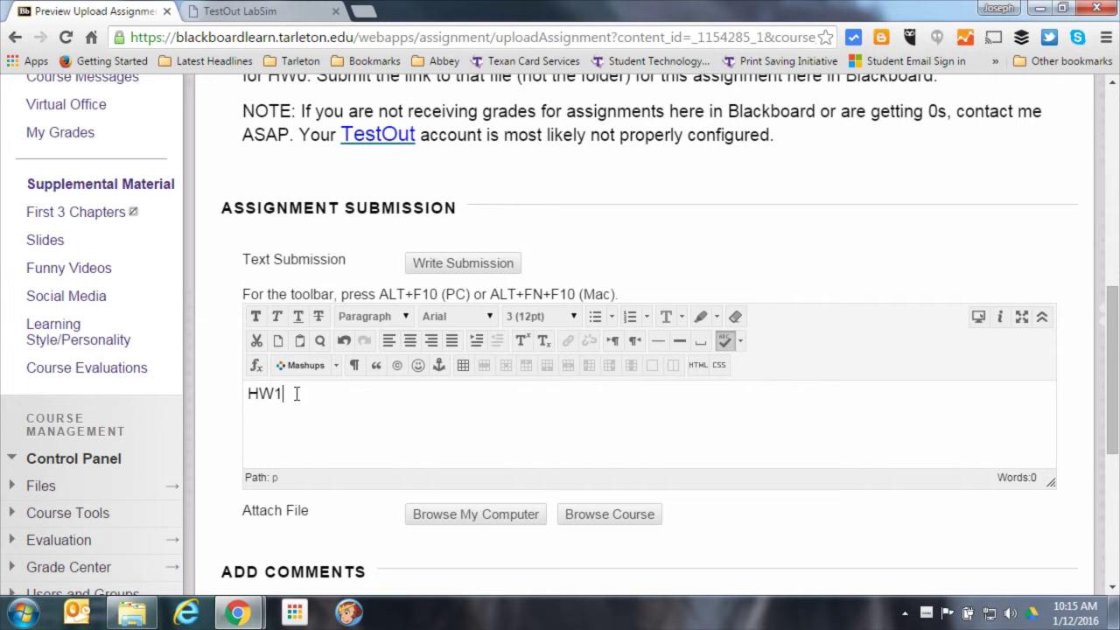
Step: Start a hyperlink on the submission text HW1 with the target Open in New Window (_blank), and cancel the link
drag(297, 396, 194, 397)
click(566, 339)
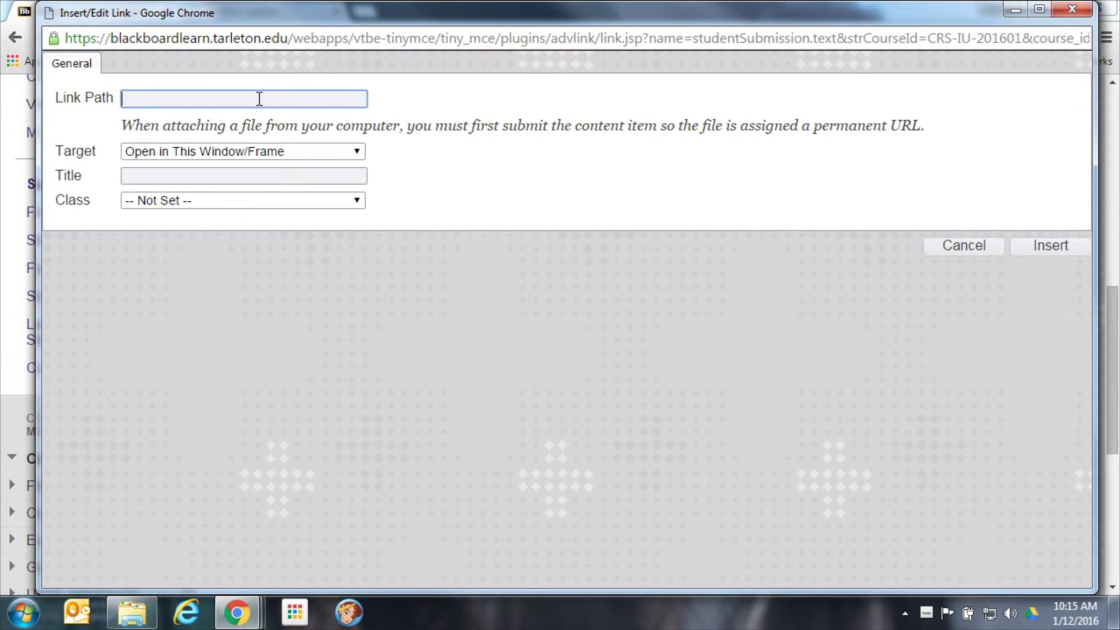
click(242, 156)
click(234, 184)
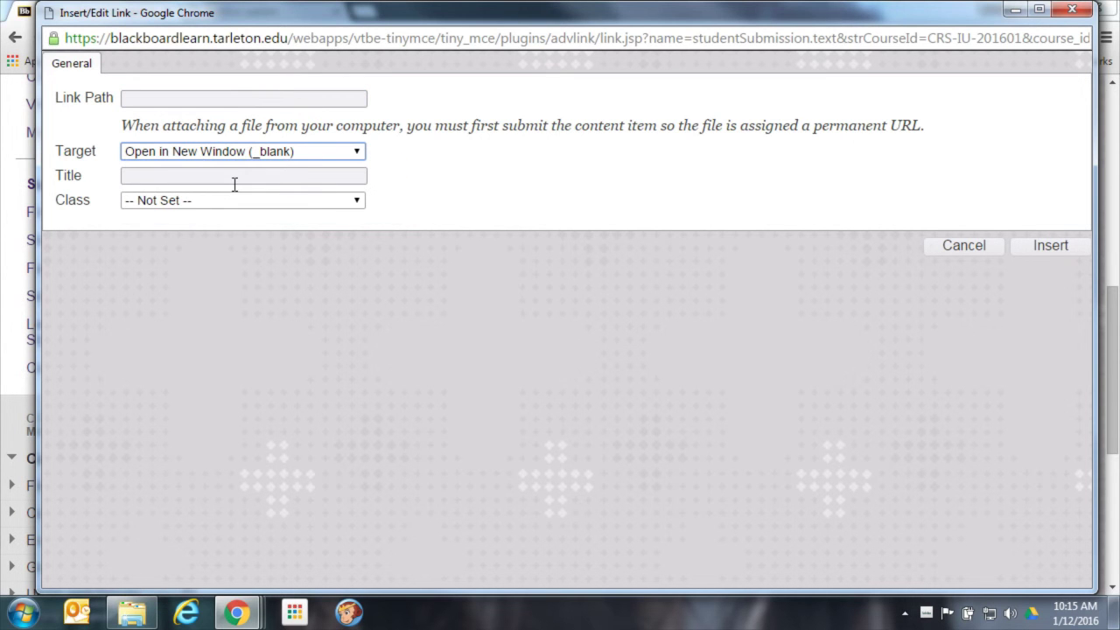
click(953, 249)
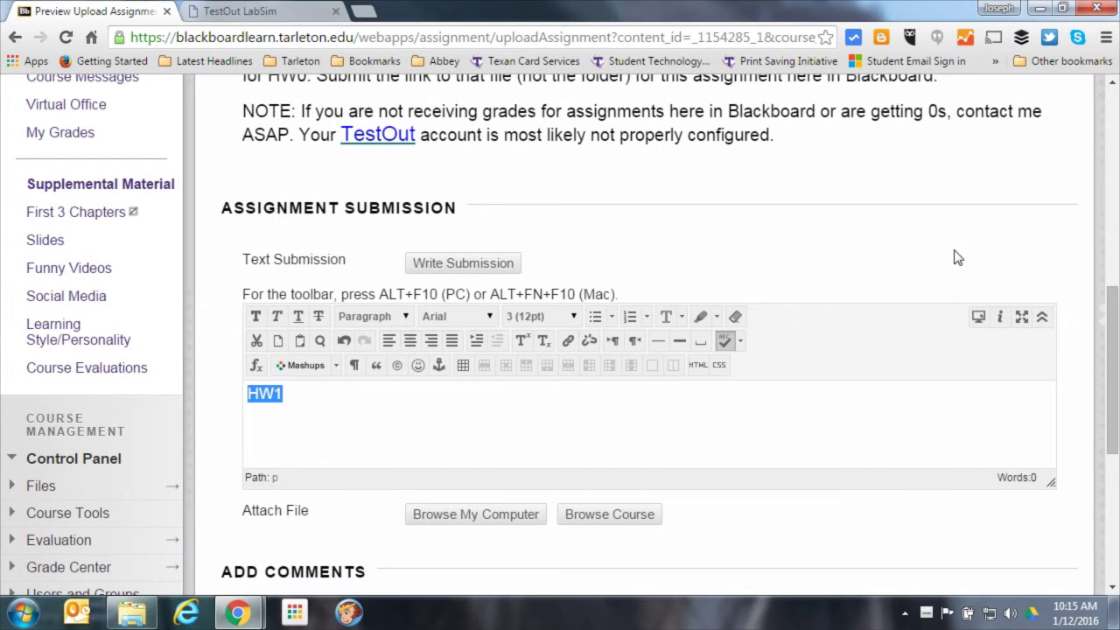
Step: Look over the rest of the HW1 assignment form and cancel the submission
scroll(1005, 391, down, 5)
scroll(970, 465, up, 1)
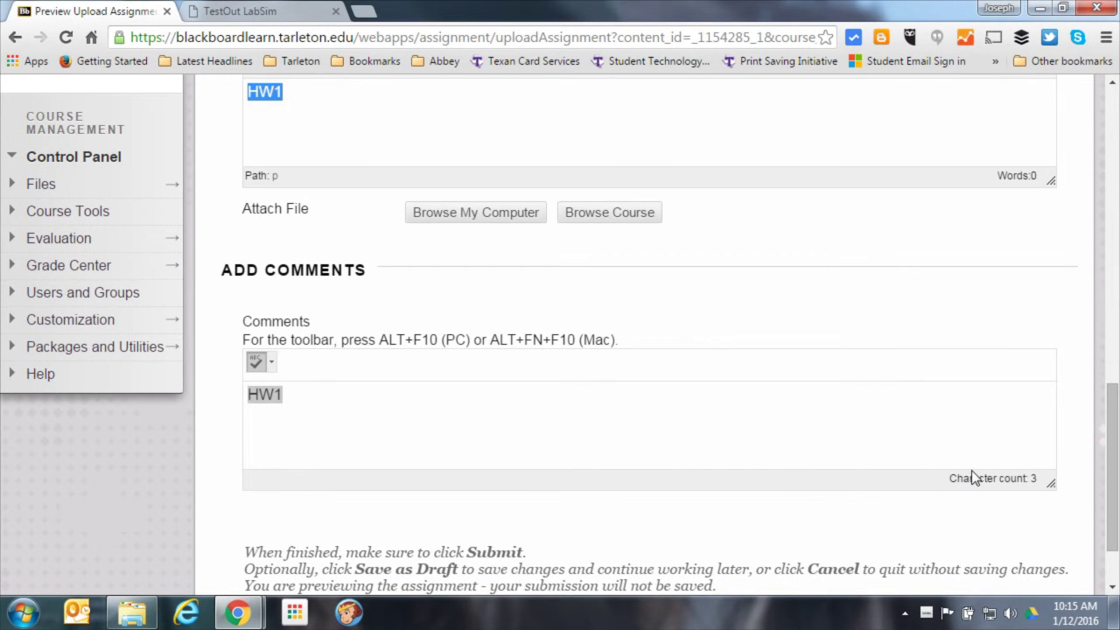
scroll(1007, 555, down, 1)
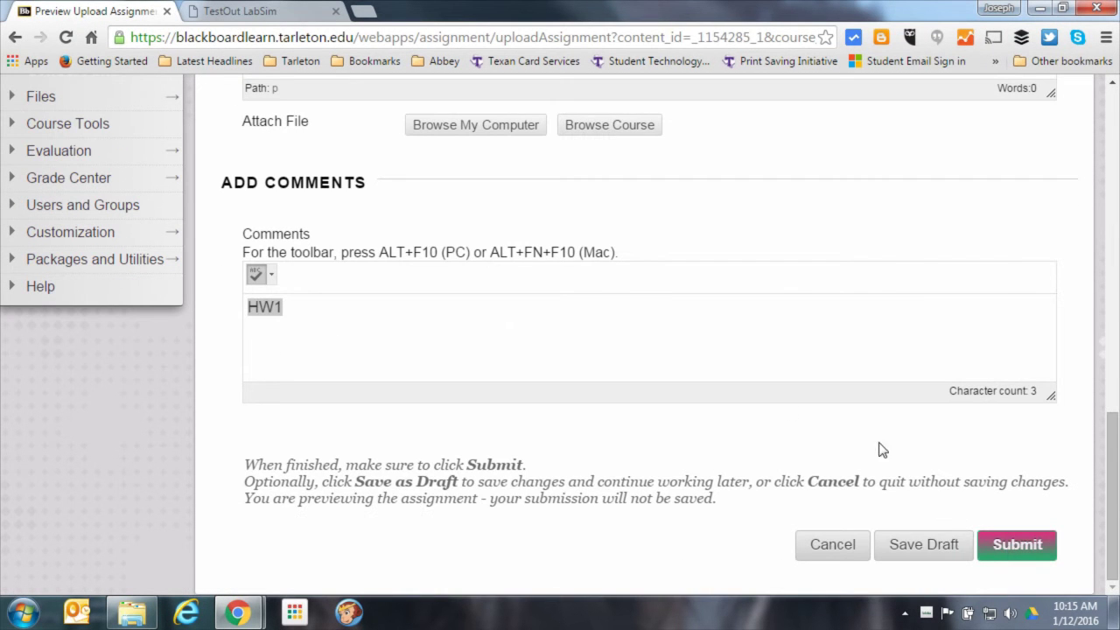
click(830, 544)
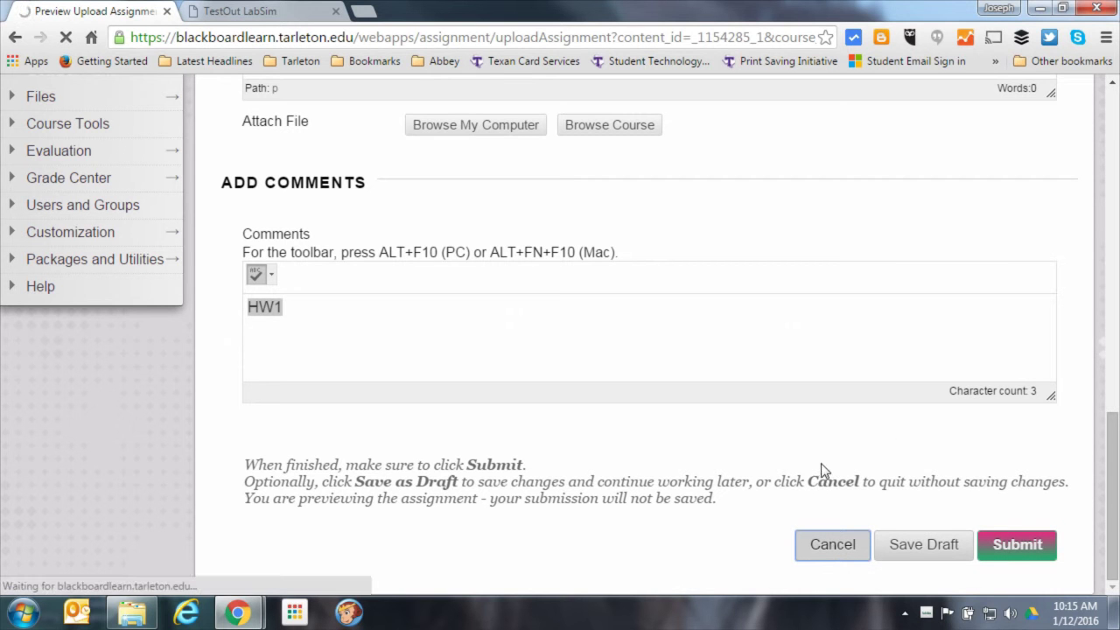